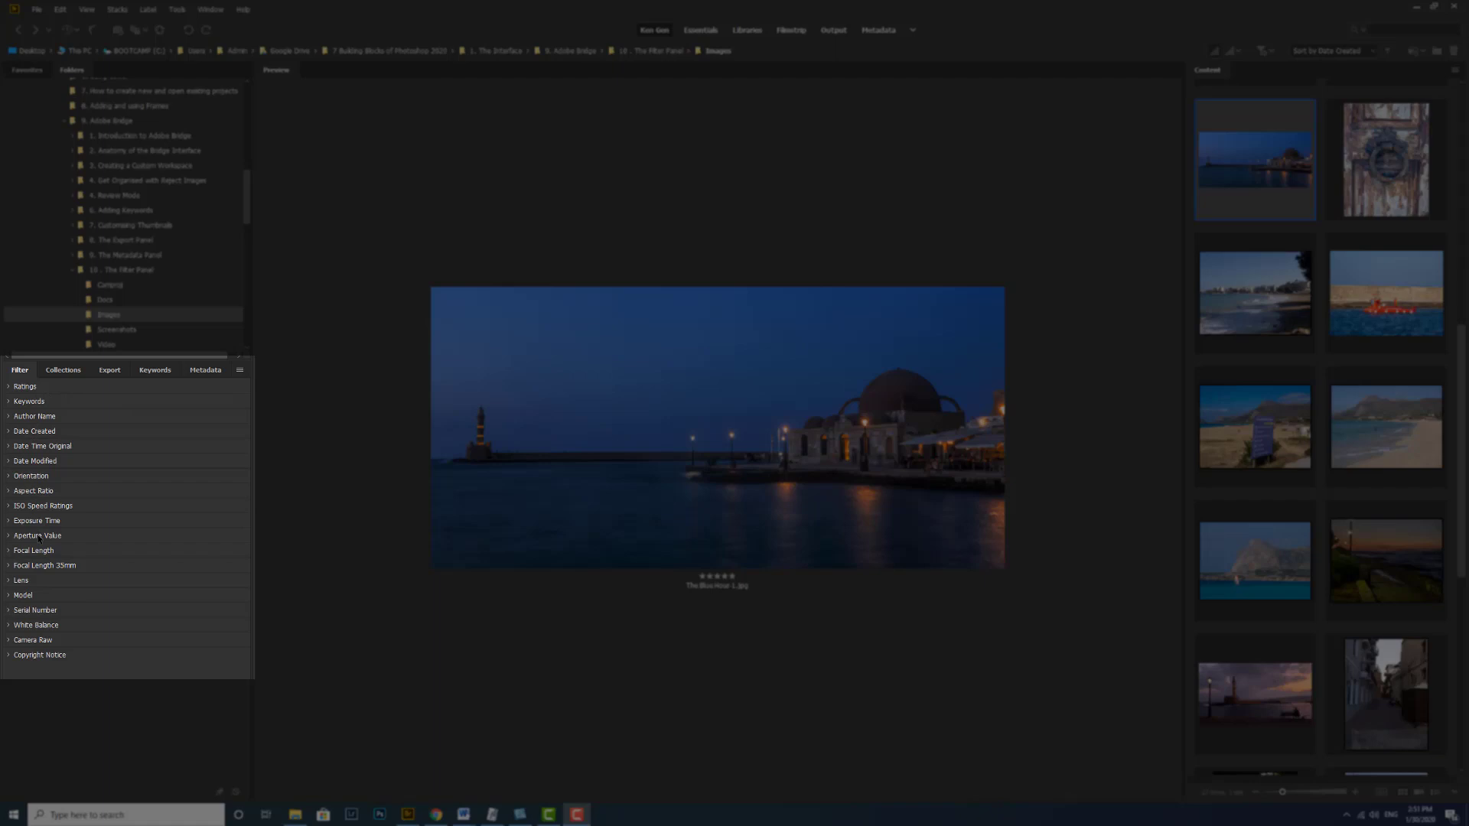
# - Filter the images by three-star and five-star ratings, separately and combined, and clear the rating filters
pyautogui.click(8, 387)
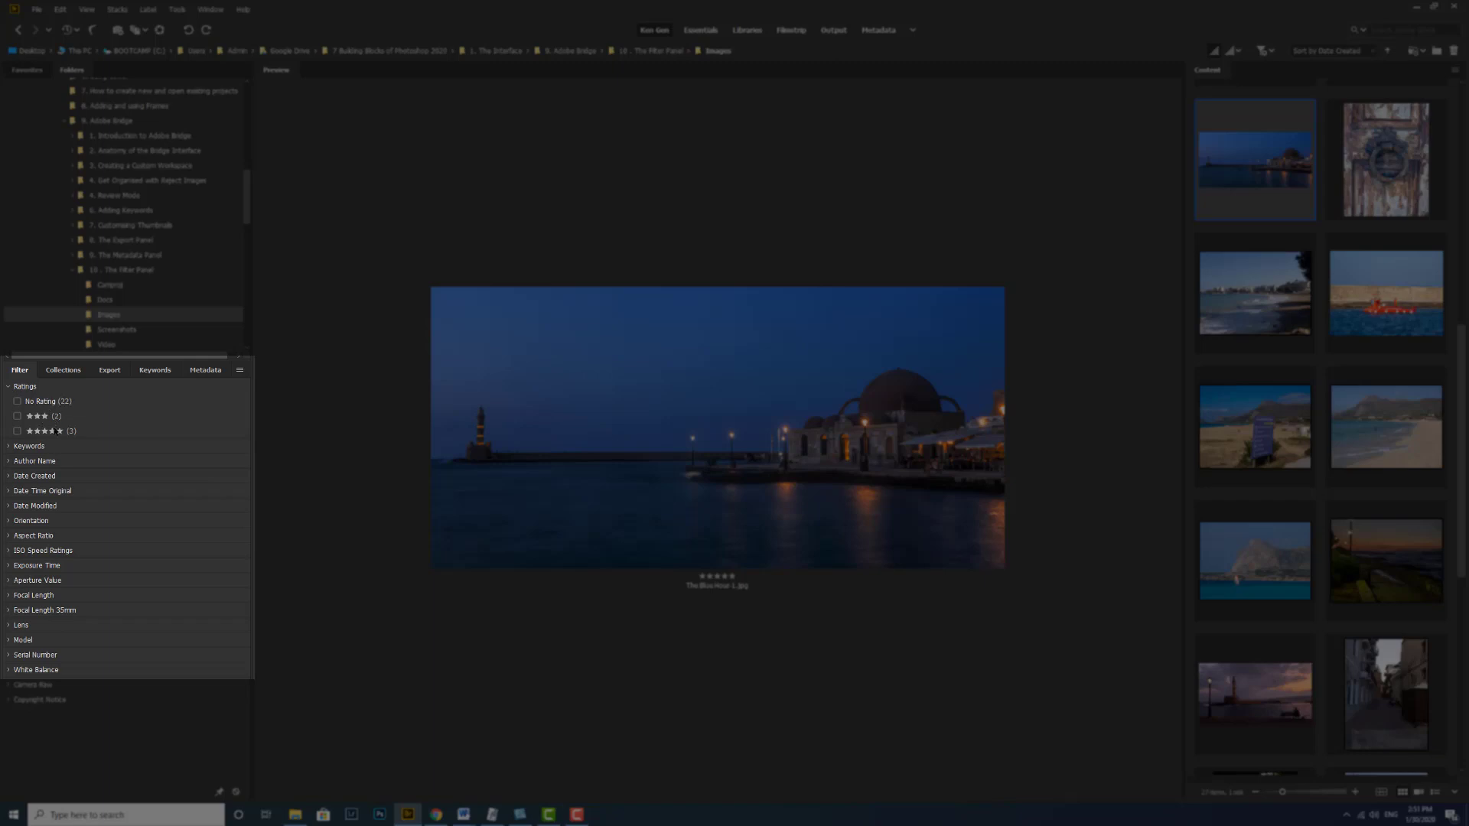
pyautogui.click(16, 416)
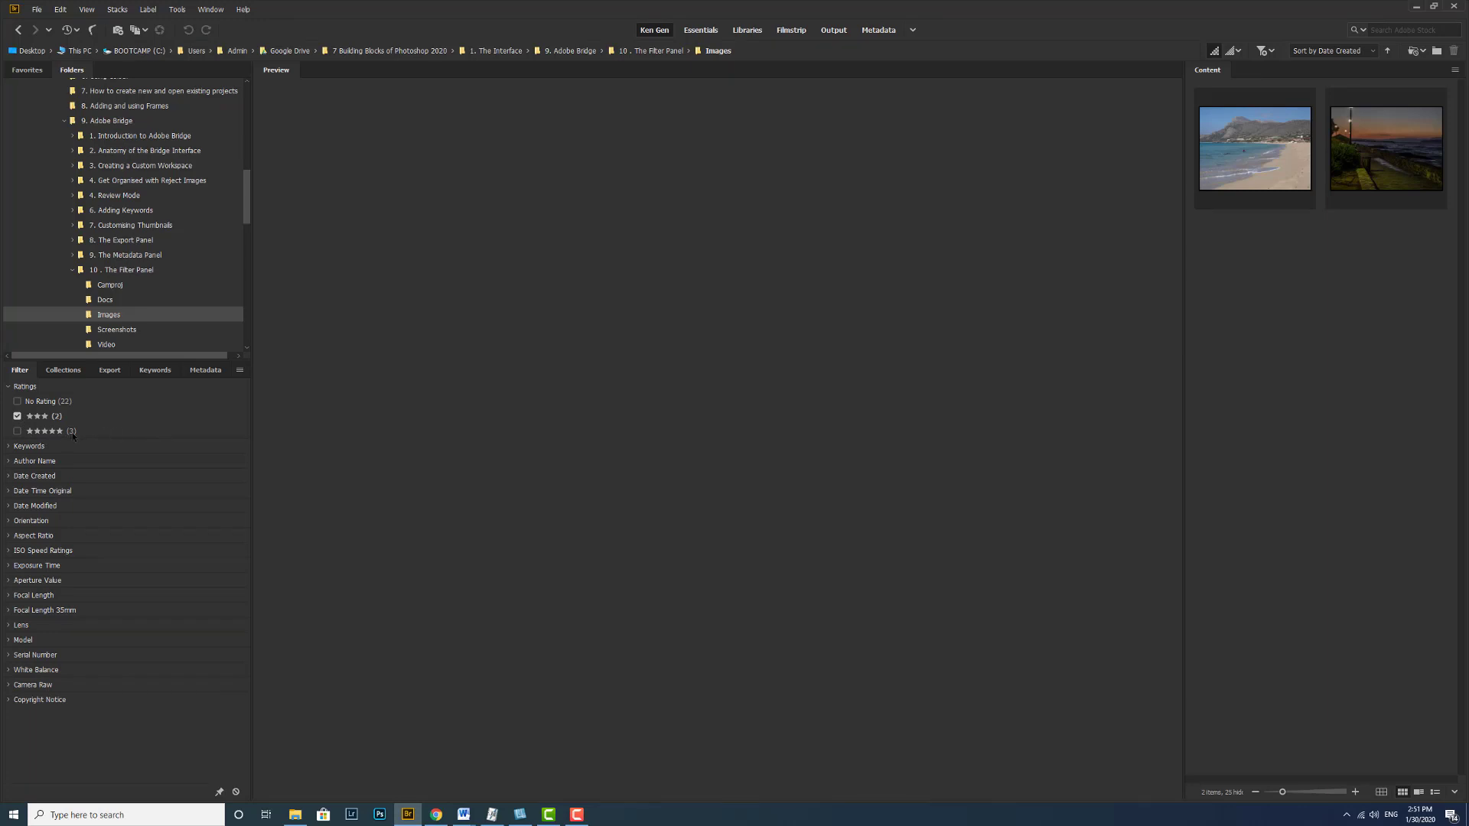
pyautogui.click(16, 416)
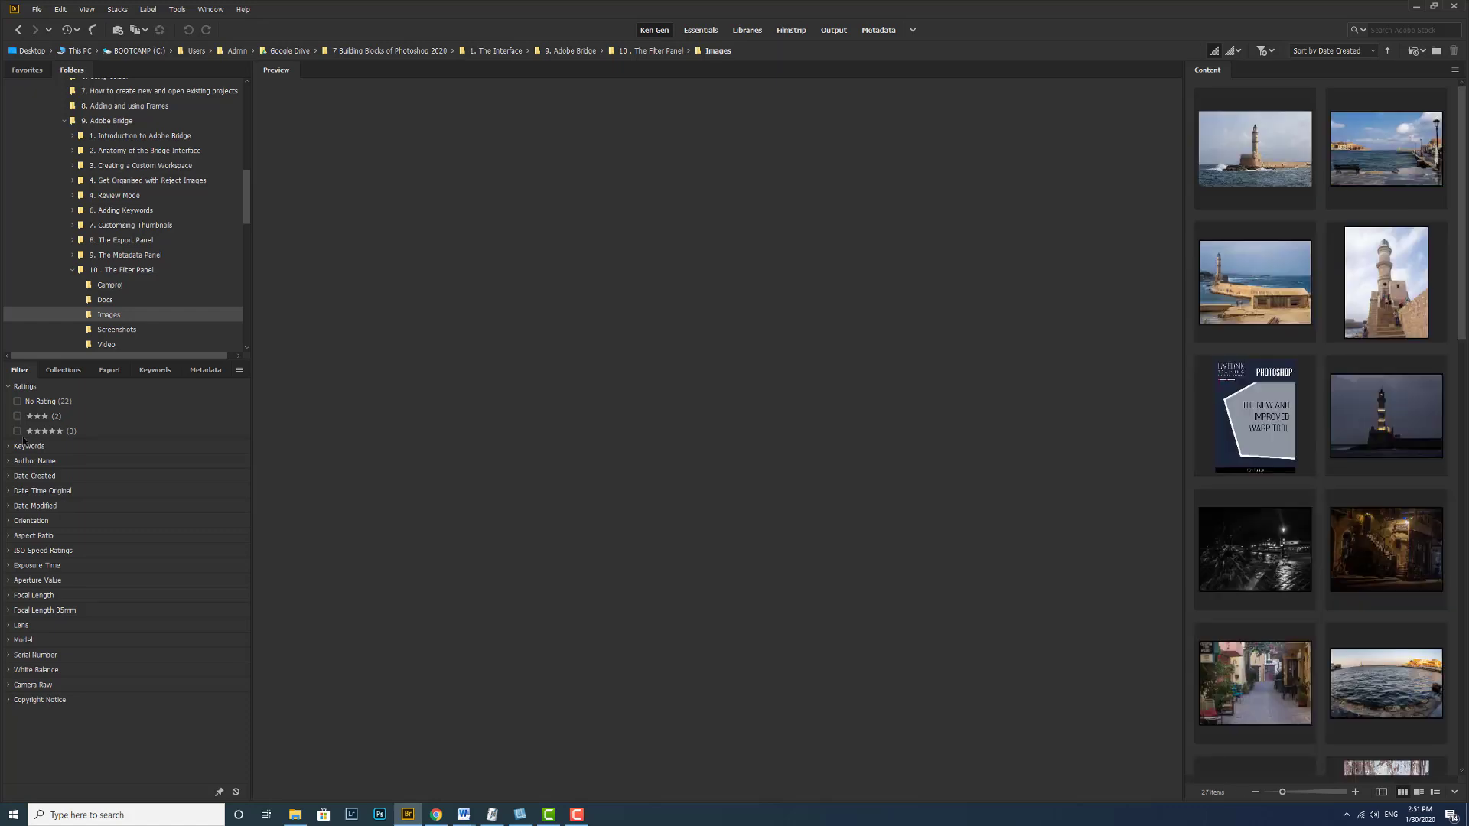
pyautogui.click(17, 432)
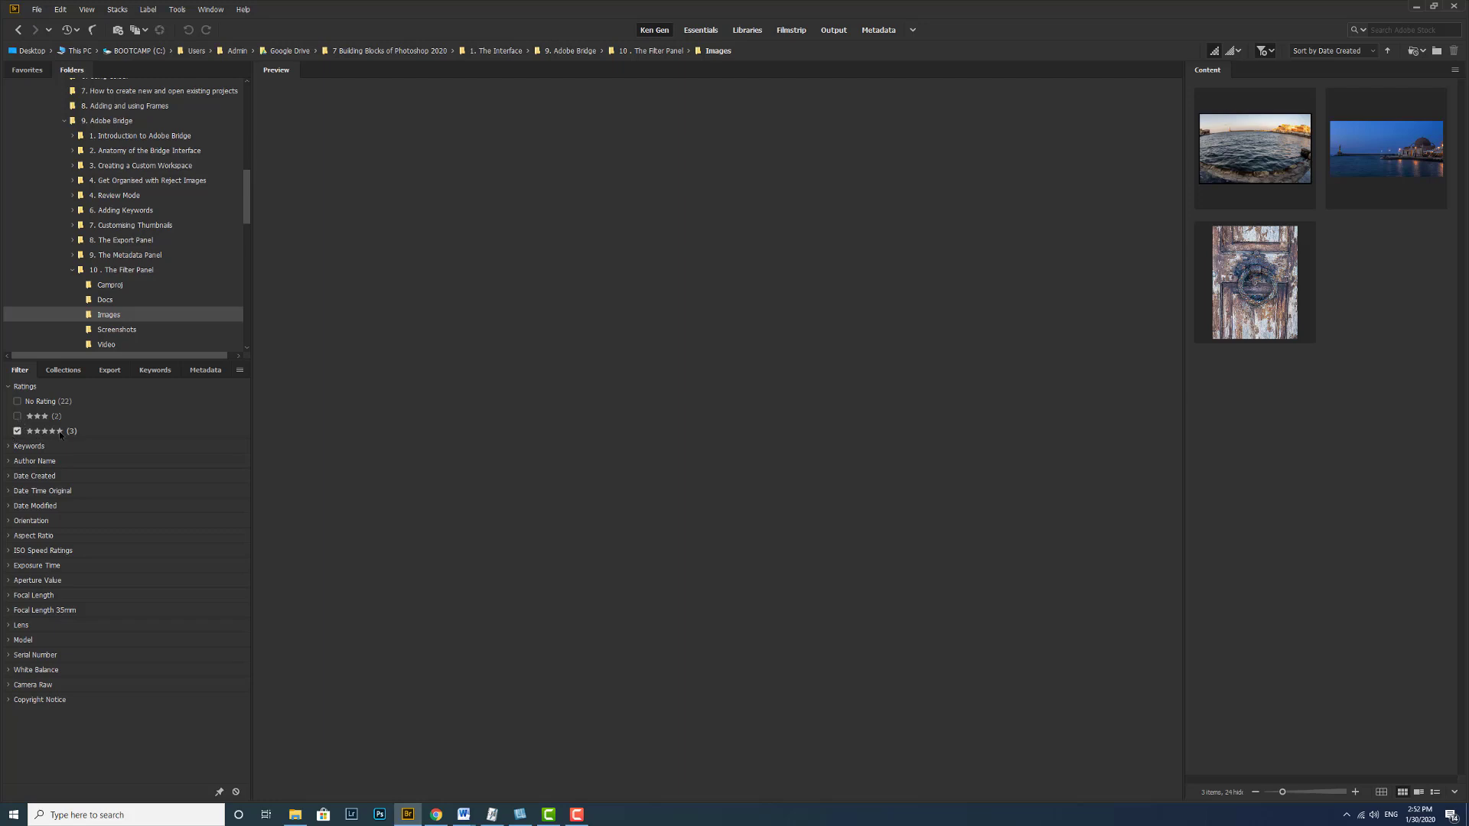
pyautogui.click(17, 417)
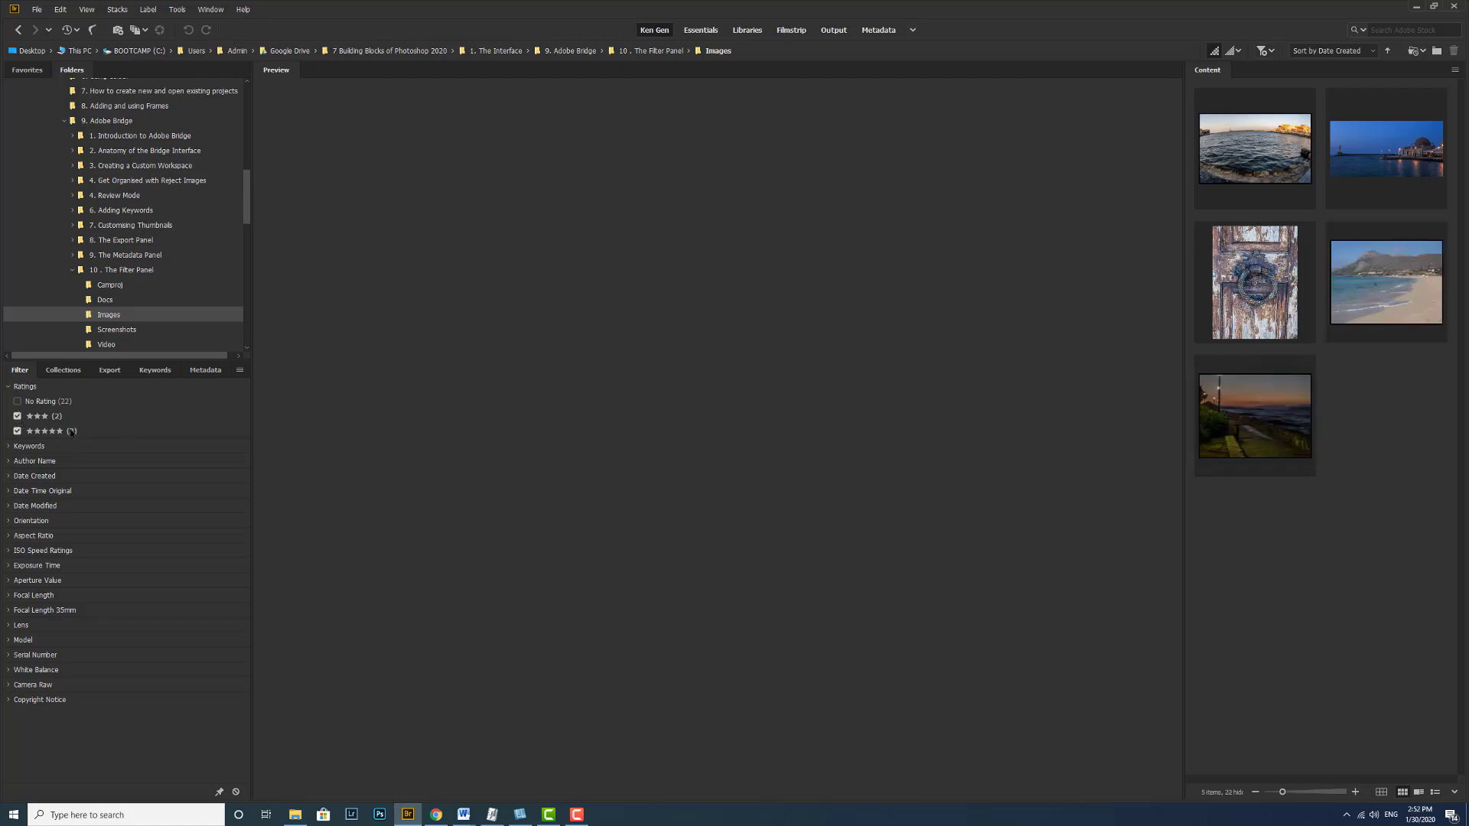
pyautogui.click(17, 430)
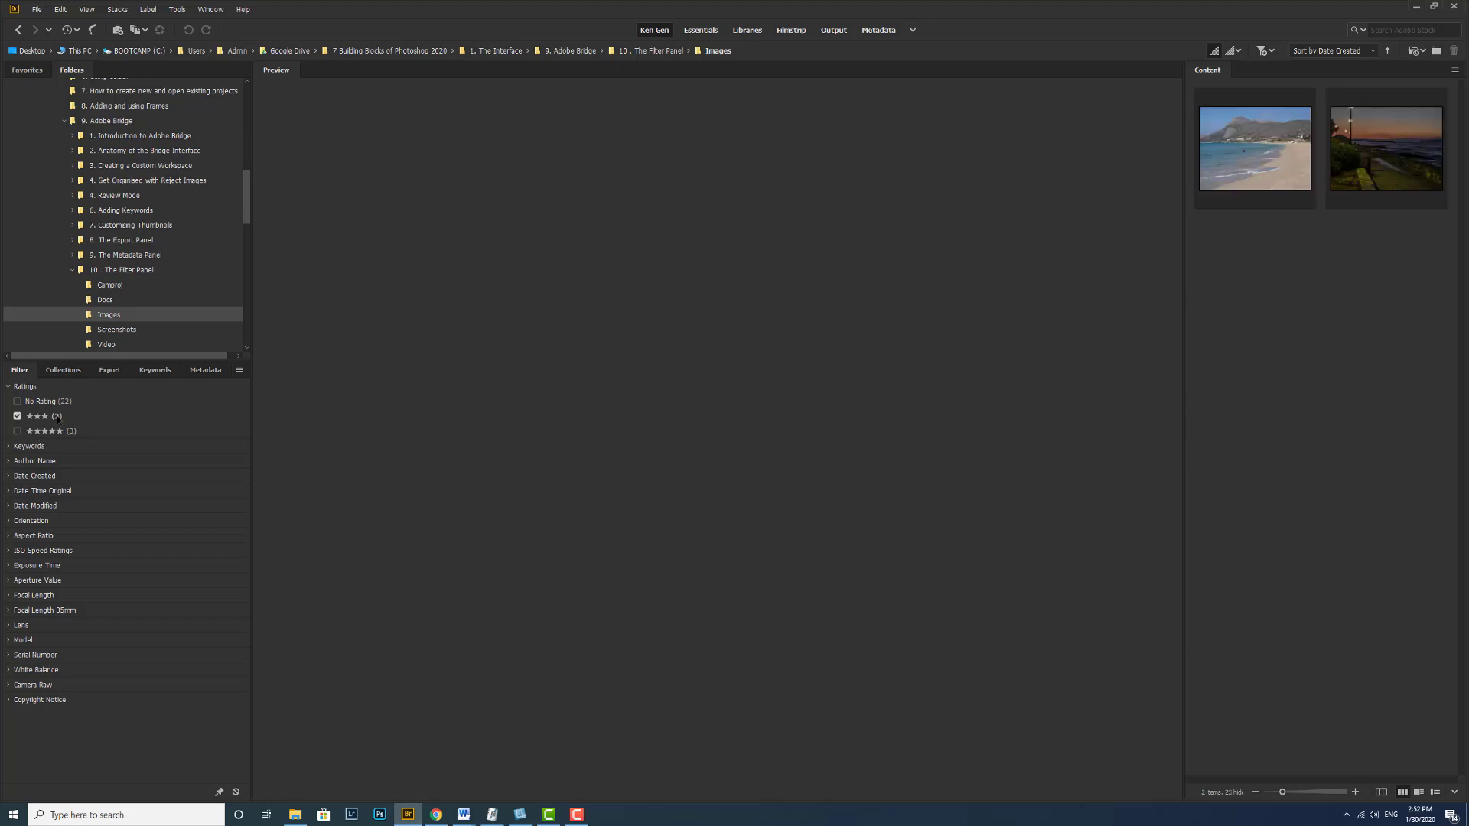
pyautogui.click(17, 416)
pyautogui.click(9, 388)
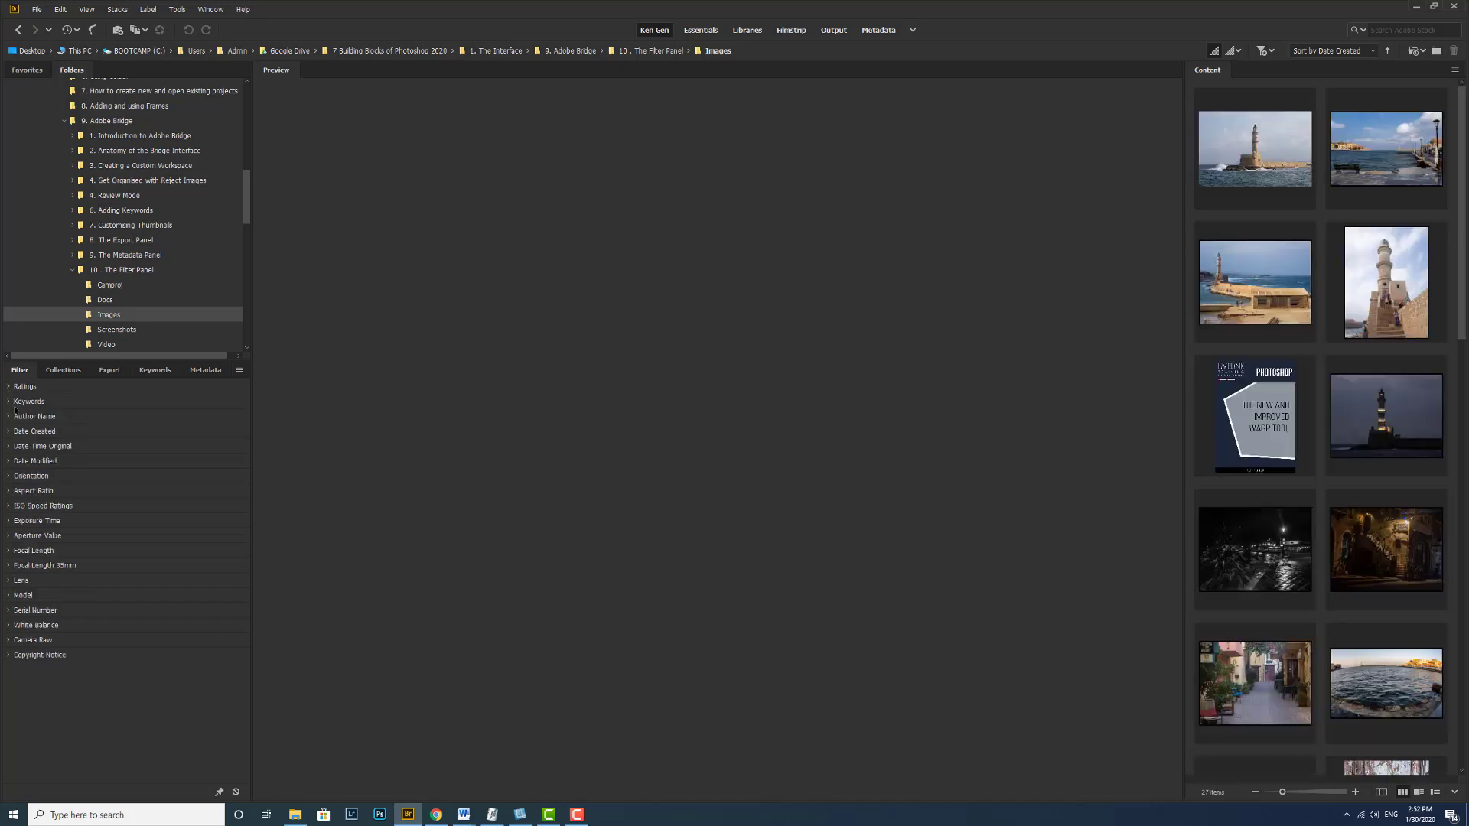
# - Filter the images by the Fisherman and Mountain keywords, combined and individually, and clear the keyword filters
pyautogui.click(10, 403)
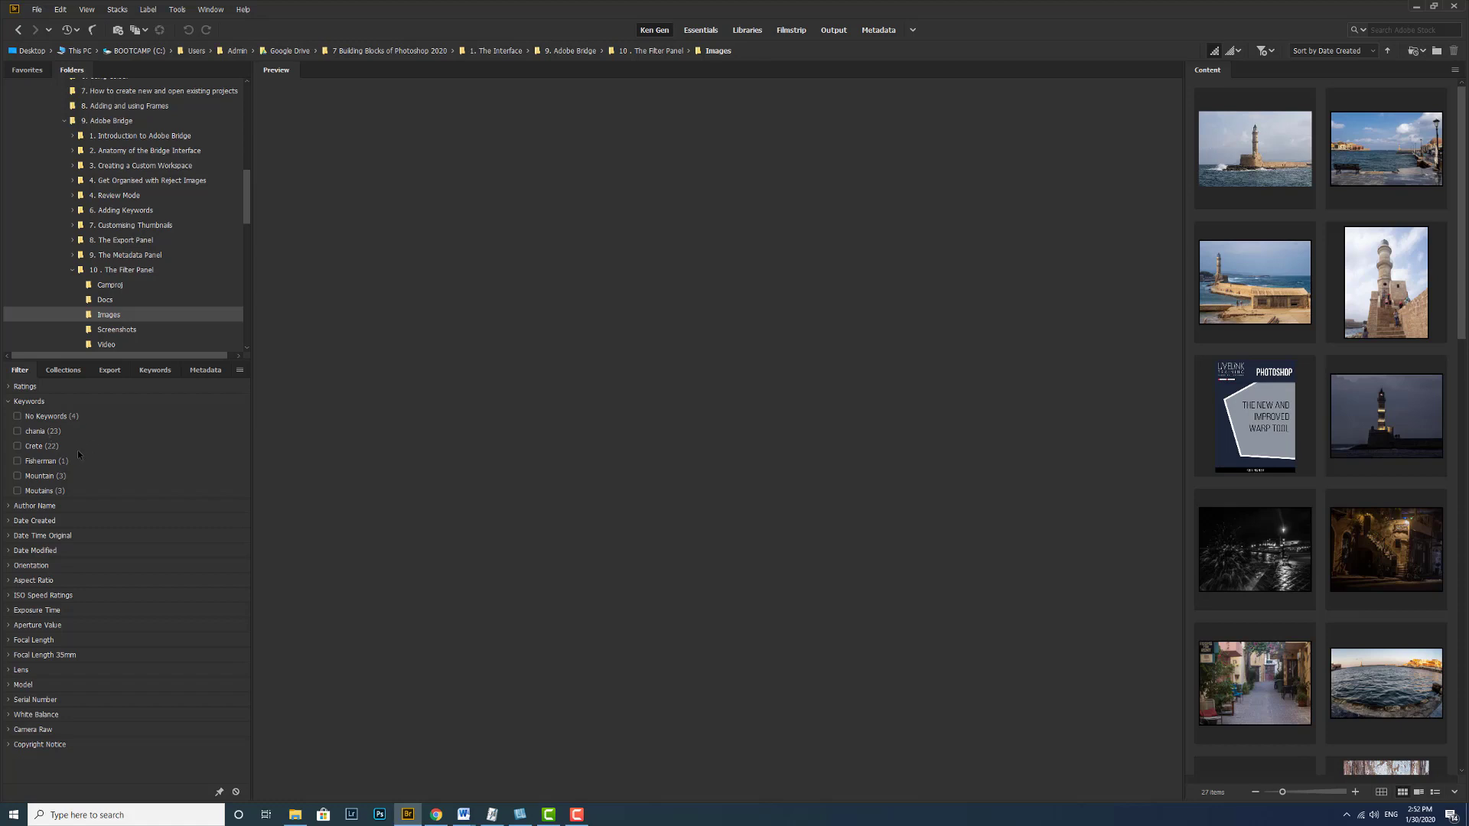
pyautogui.click(46, 464)
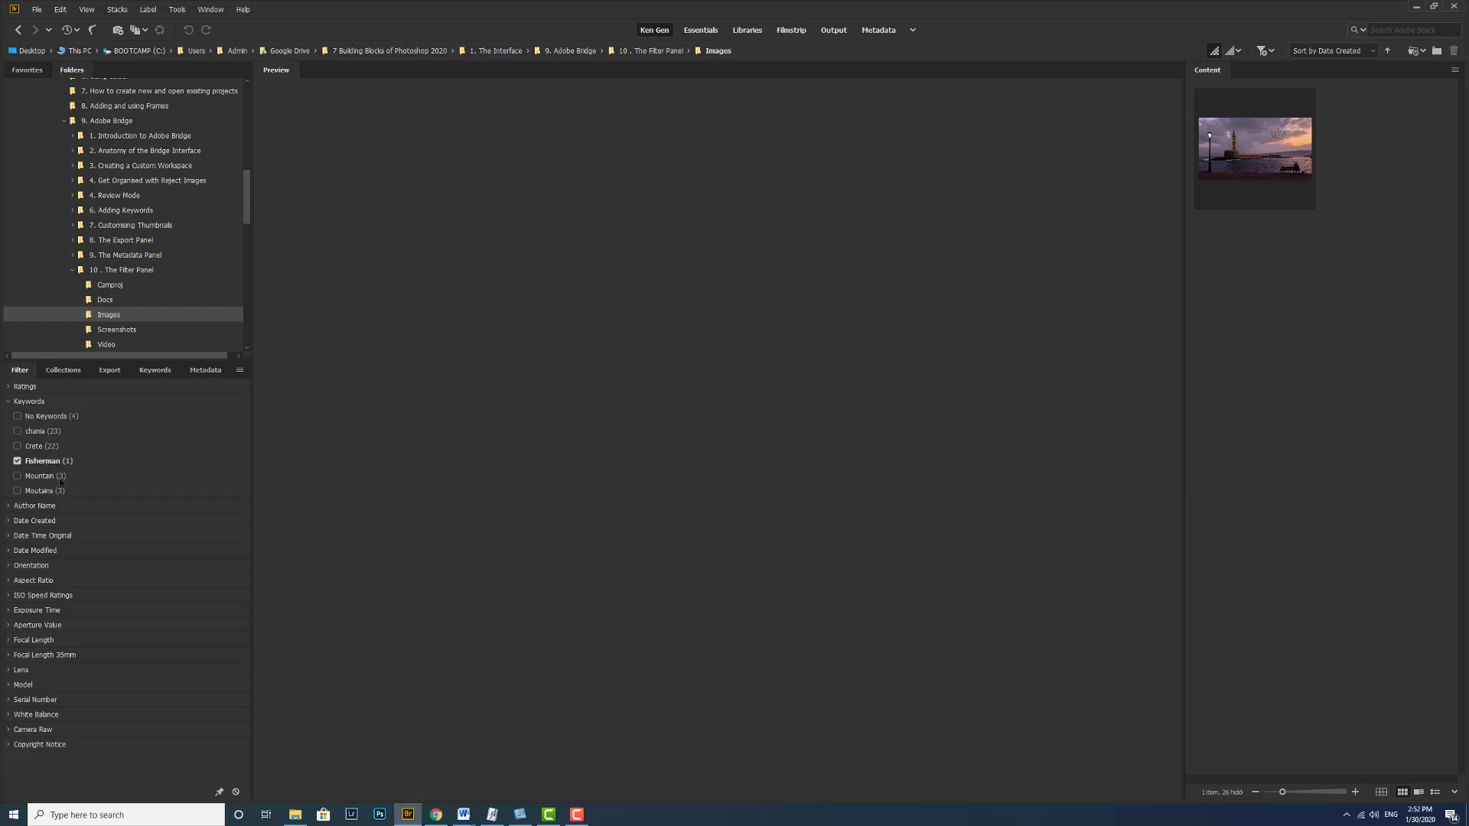
pyautogui.click(44, 478)
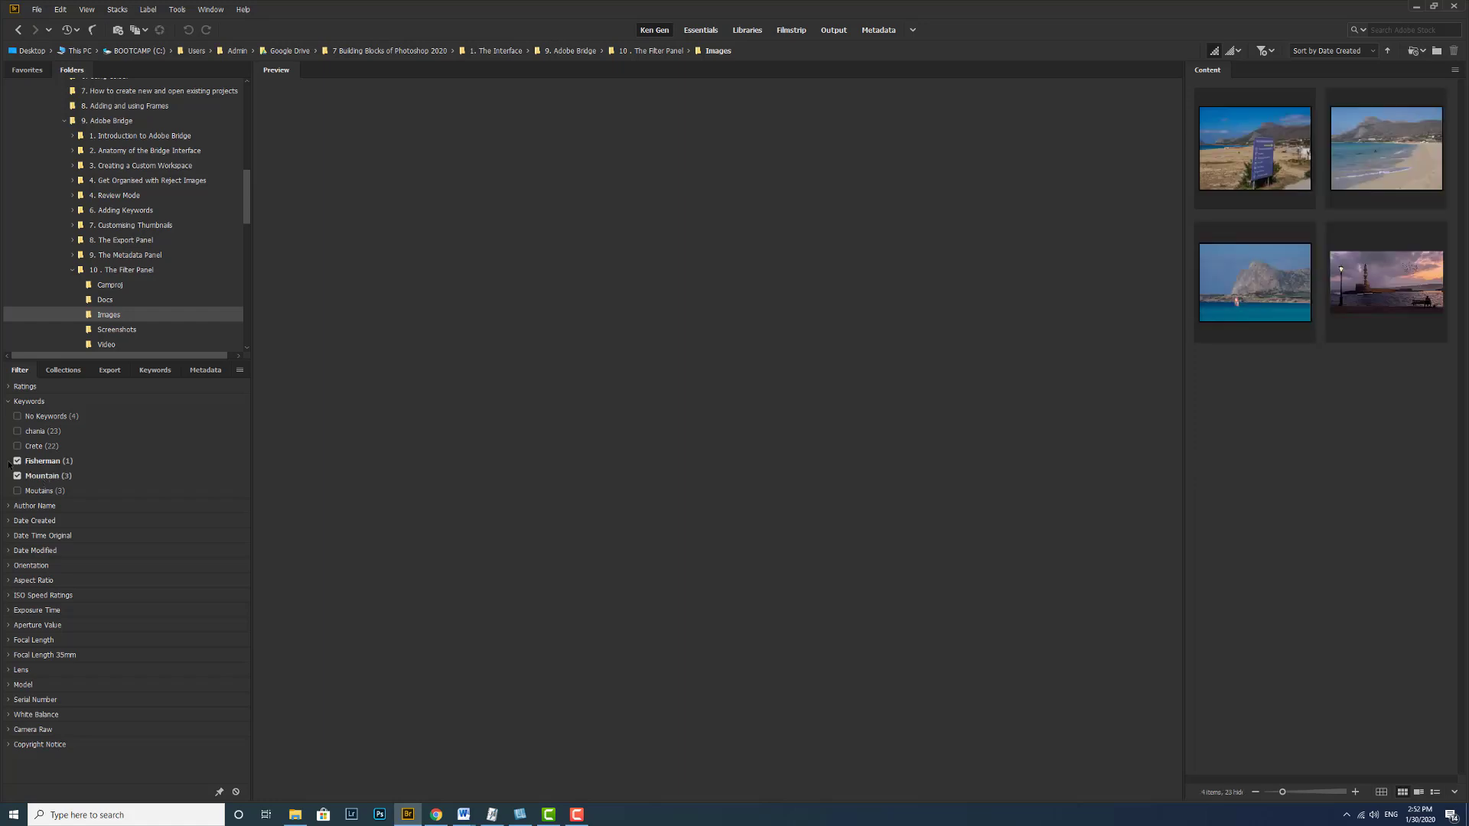
pyautogui.click(17, 462)
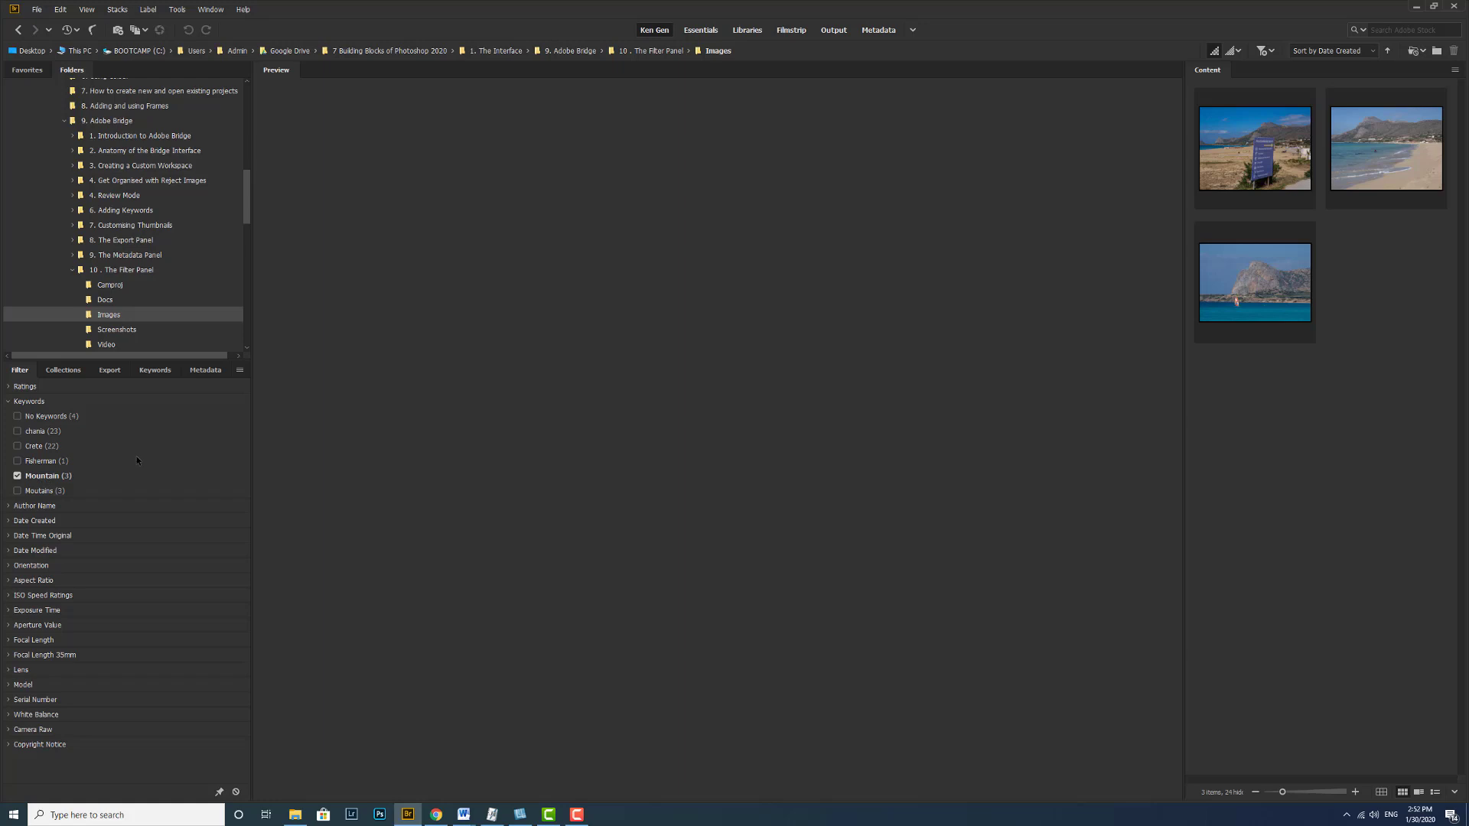
pyautogui.click(17, 476)
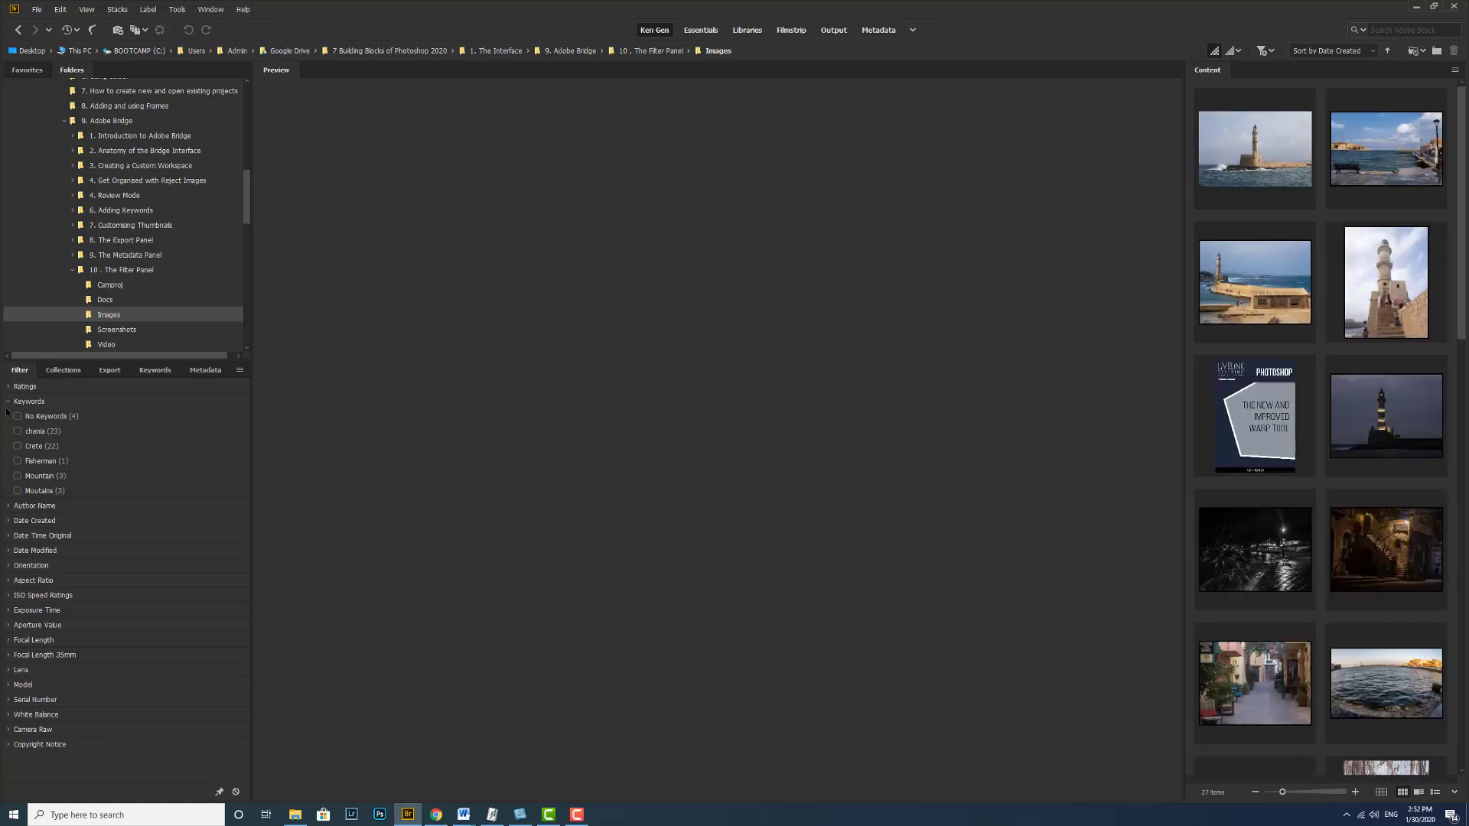
pyautogui.click(8, 401)
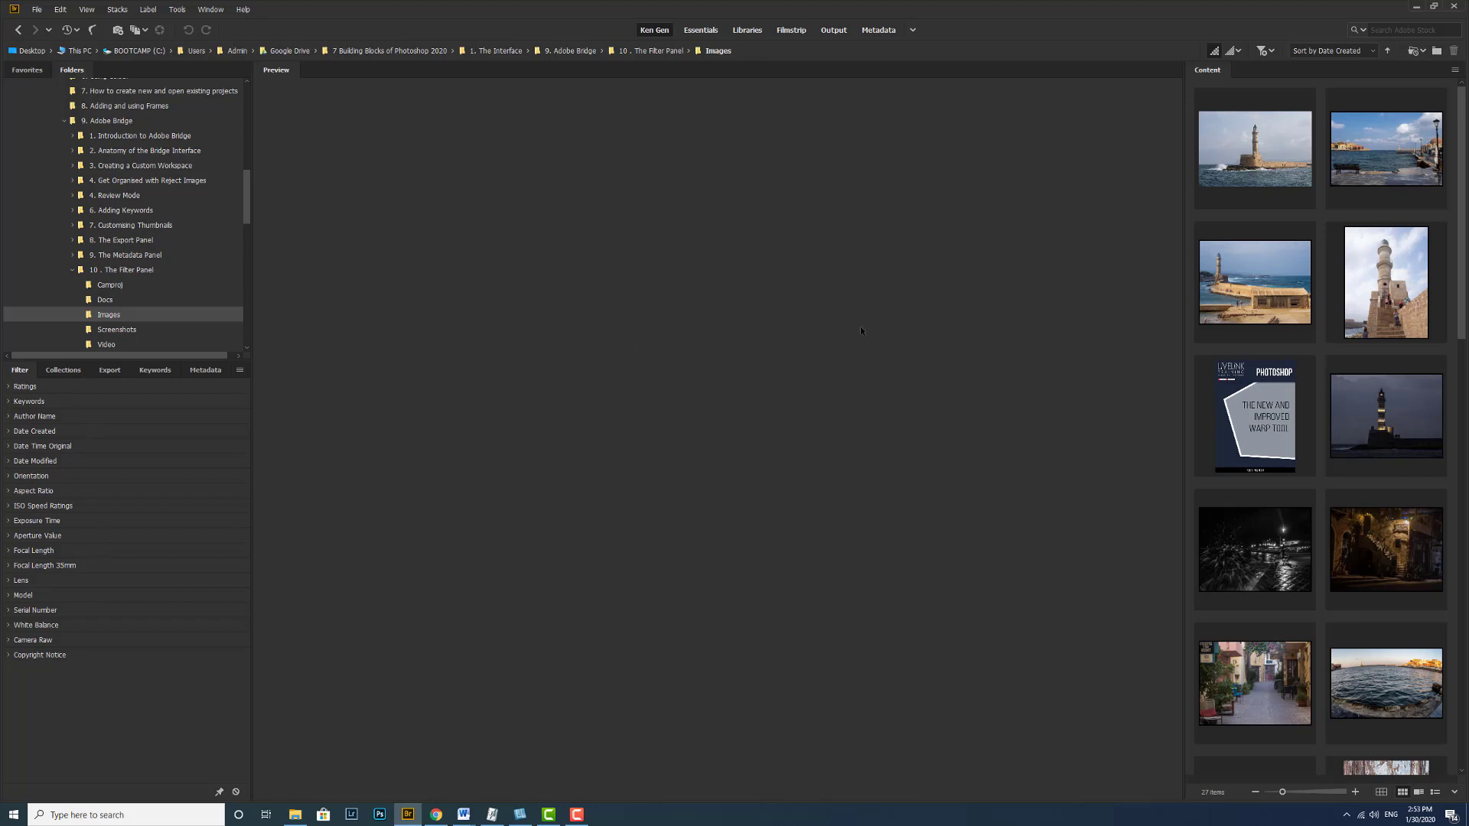
# - Assign the red Select label to the daytime lighthouse photo PA230836.jpg and check it by briefly filtering on that label
pyautogui.moveTo(1248, 300)
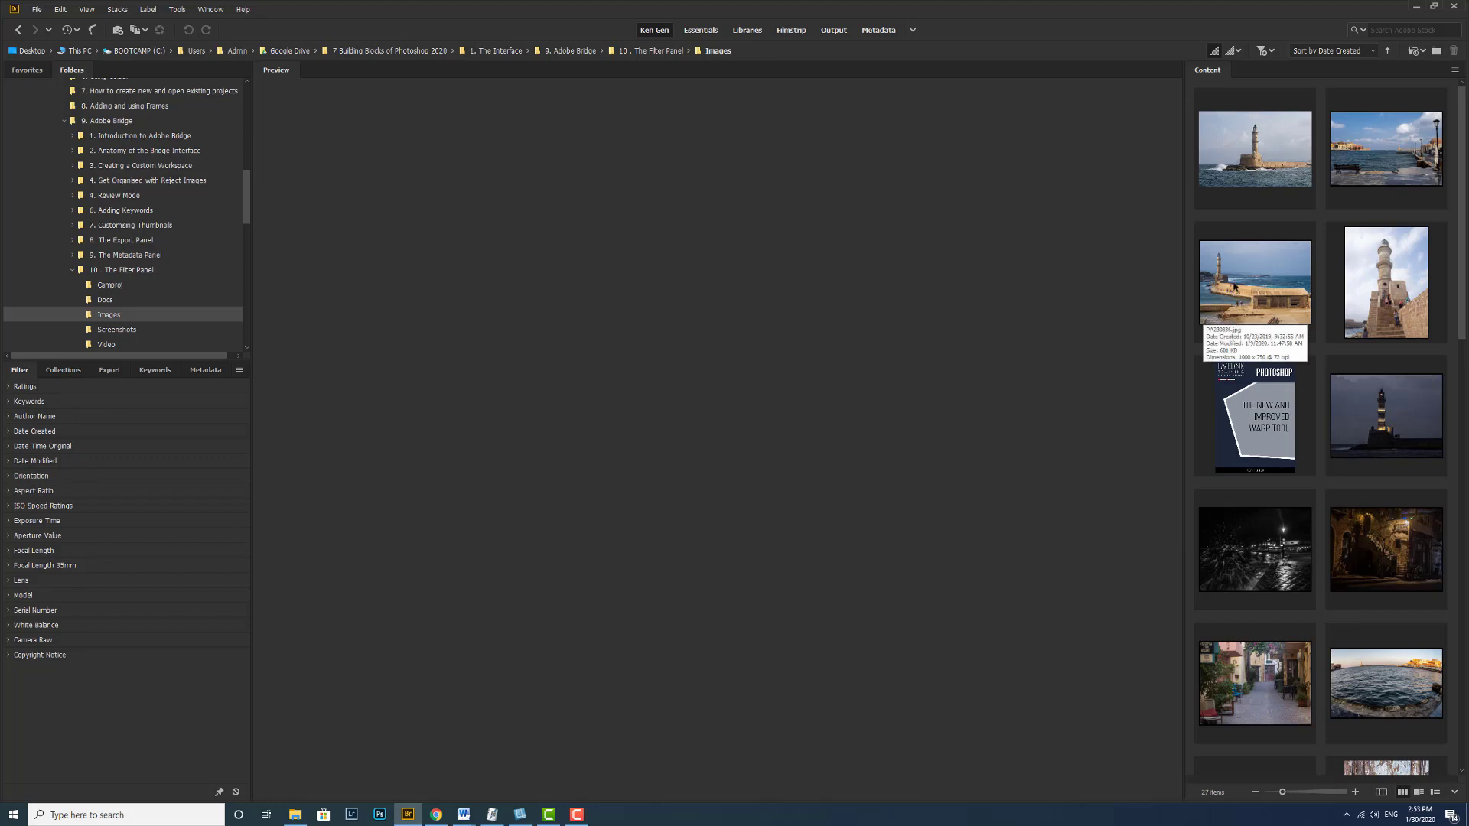
pyautogui.click(1248, 289)
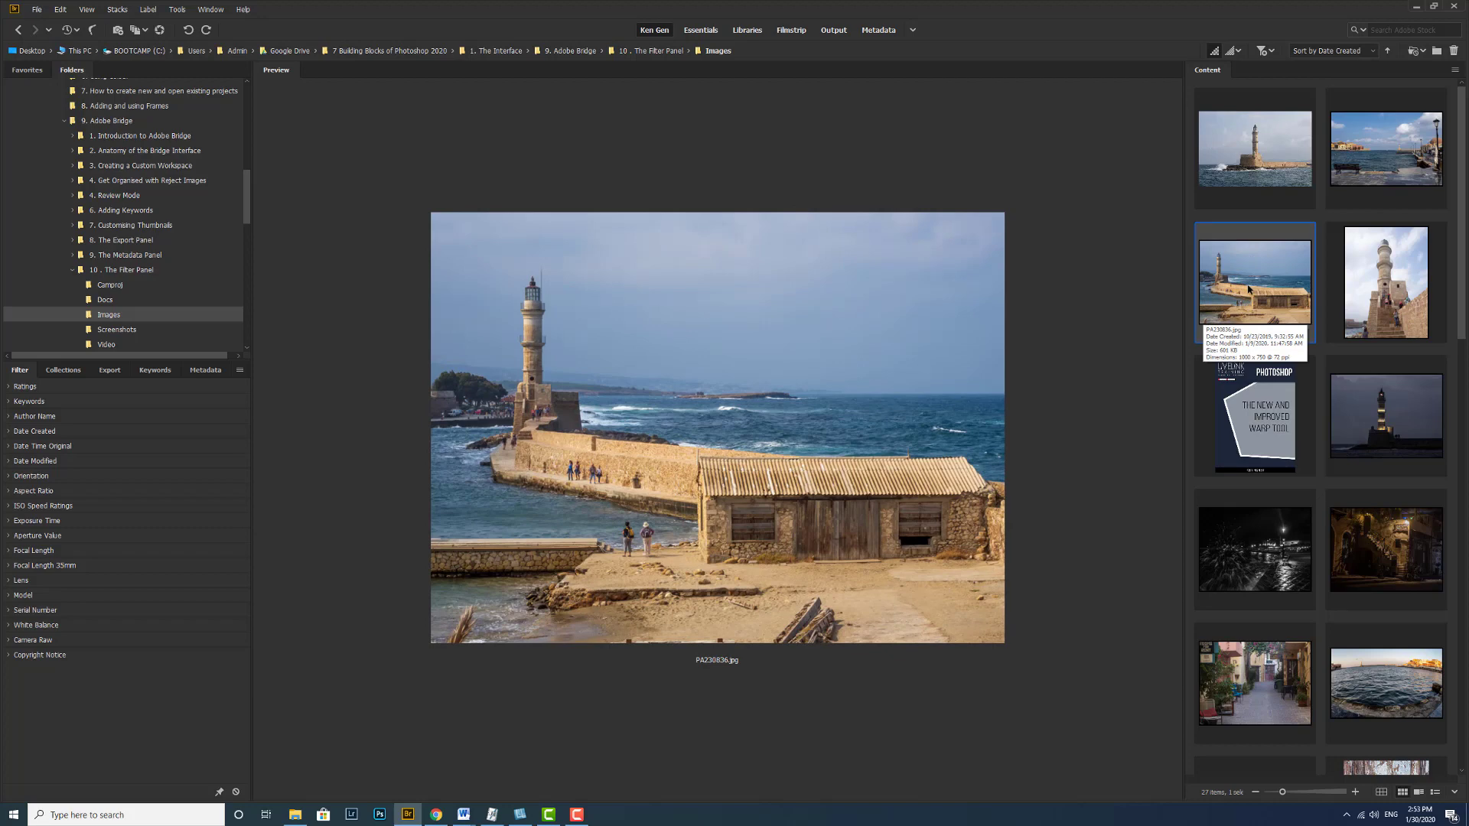
pyautogui.rightClick(1248, 290)
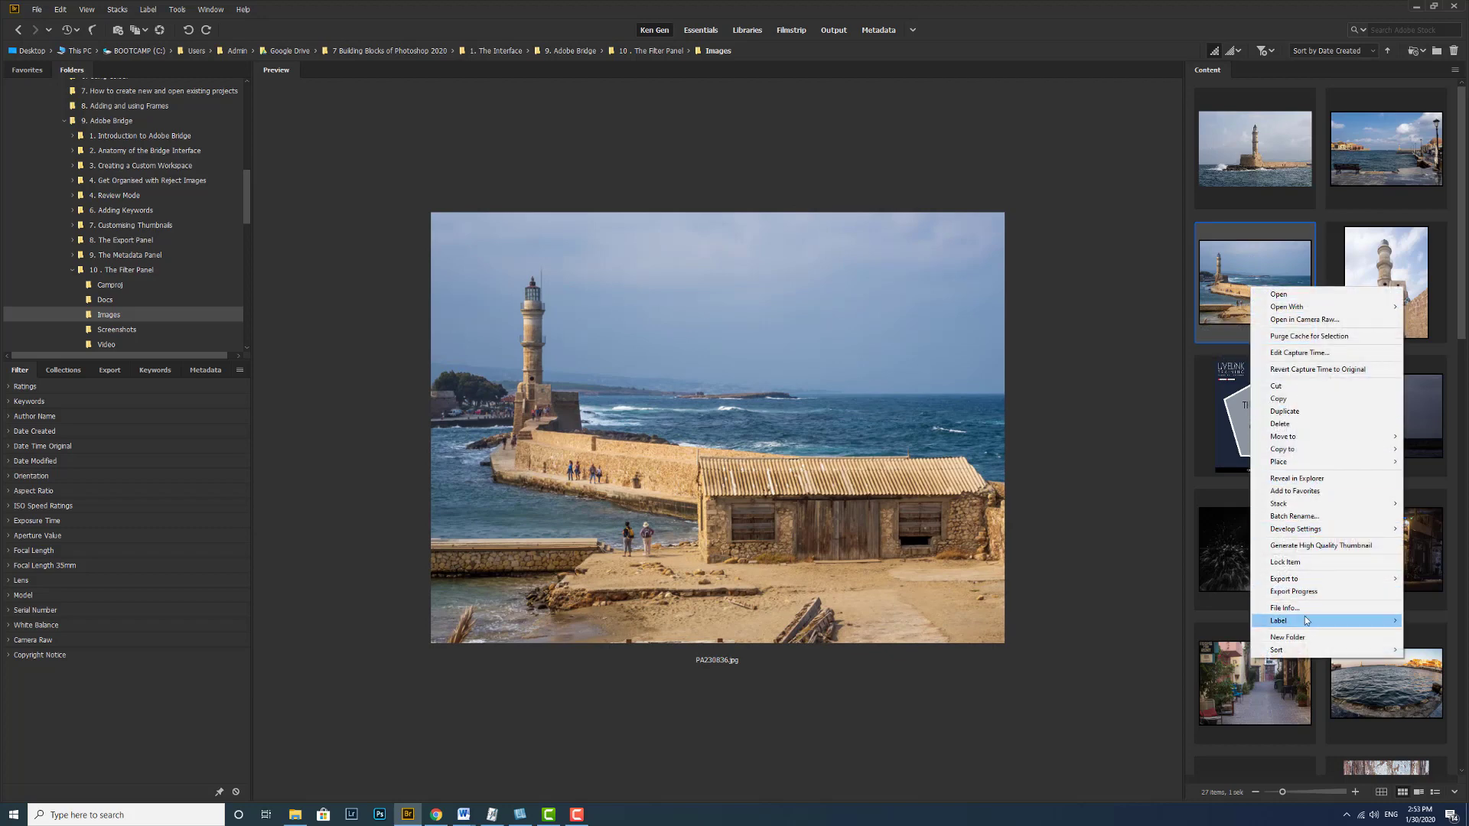
pyautogui.moveTo(1308, 621)
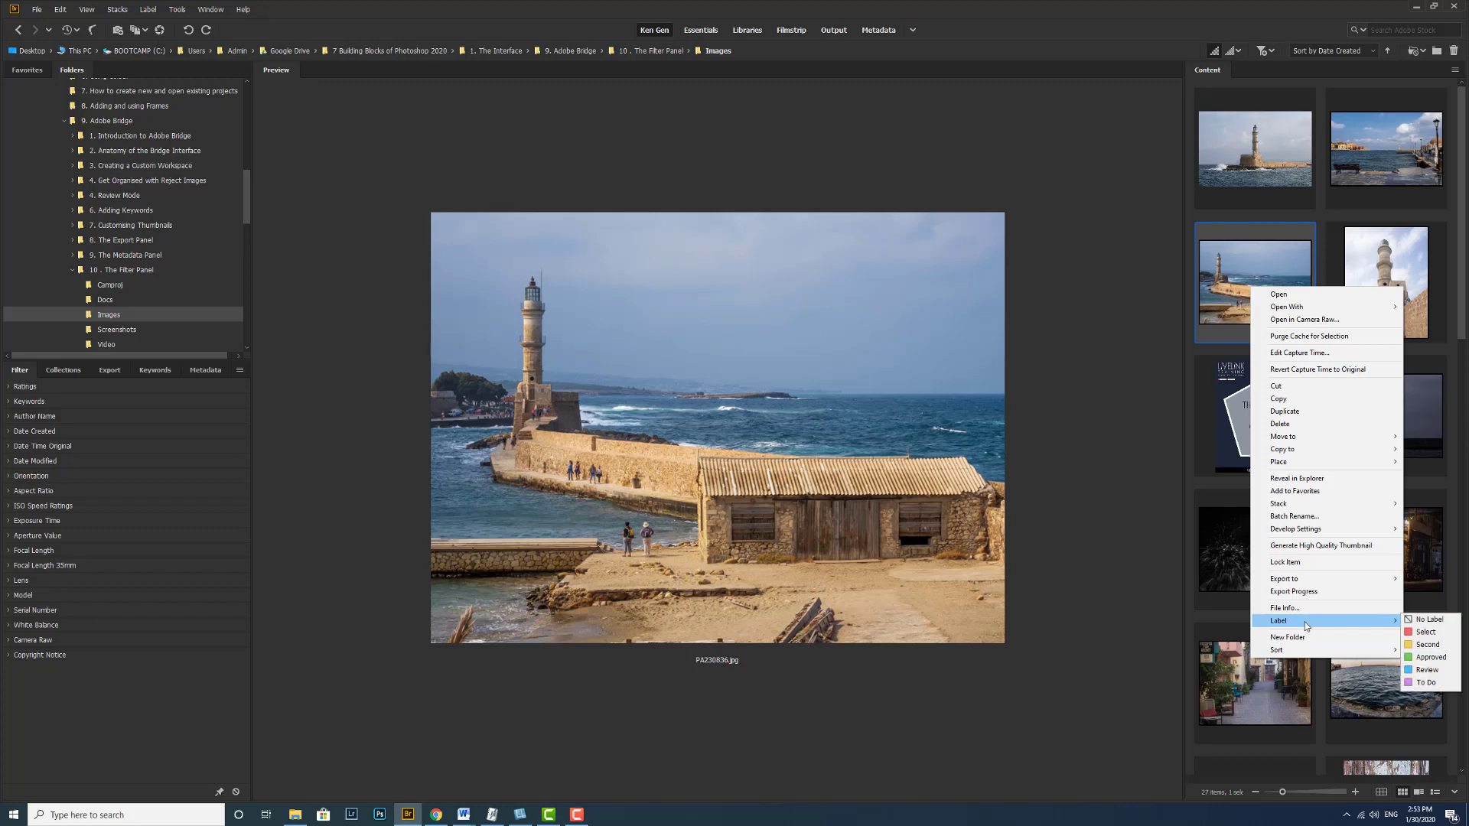
pyautogui.click(1427, 634)
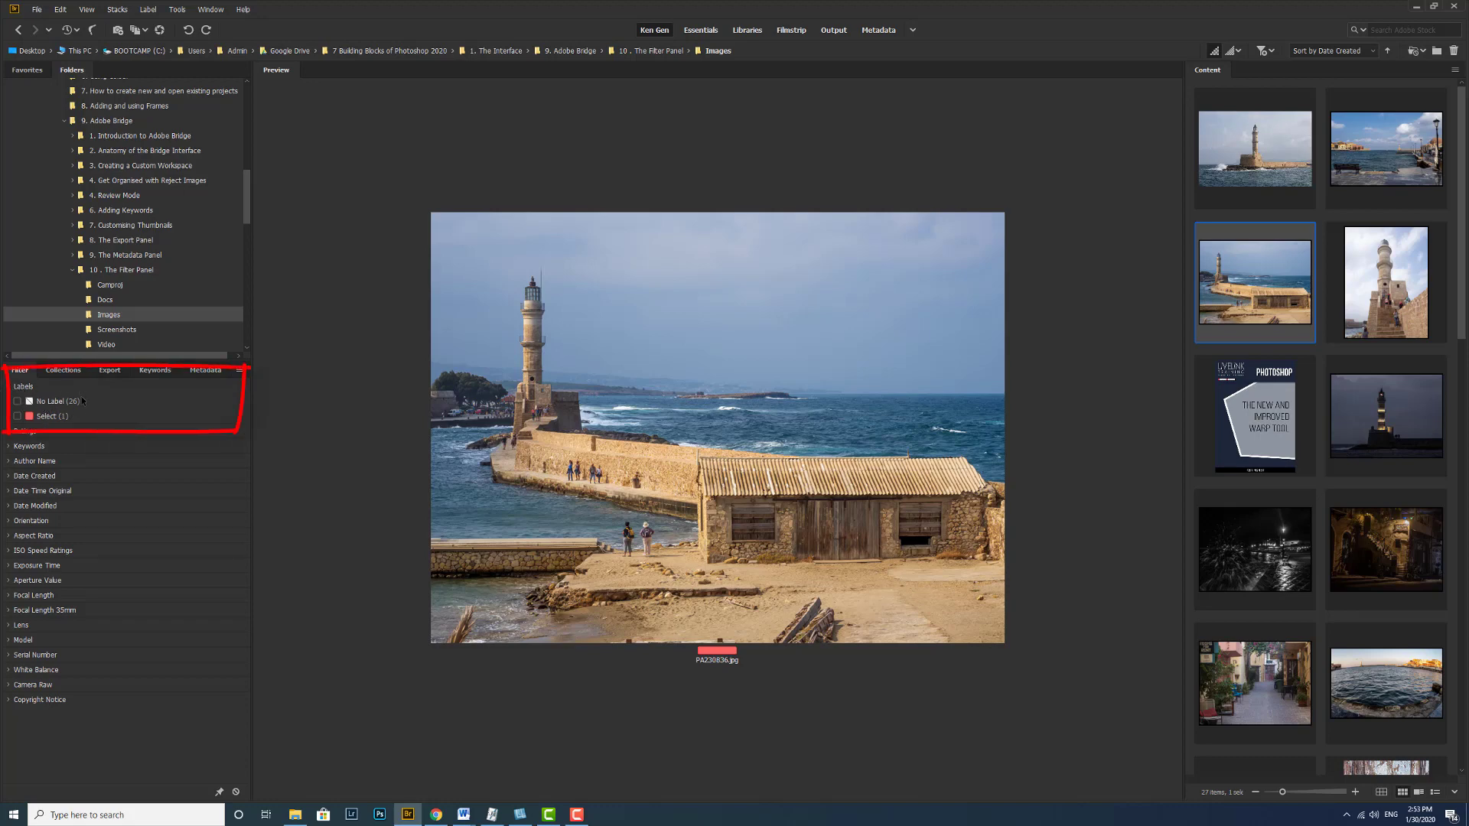
pyautogui.click(47, 416)
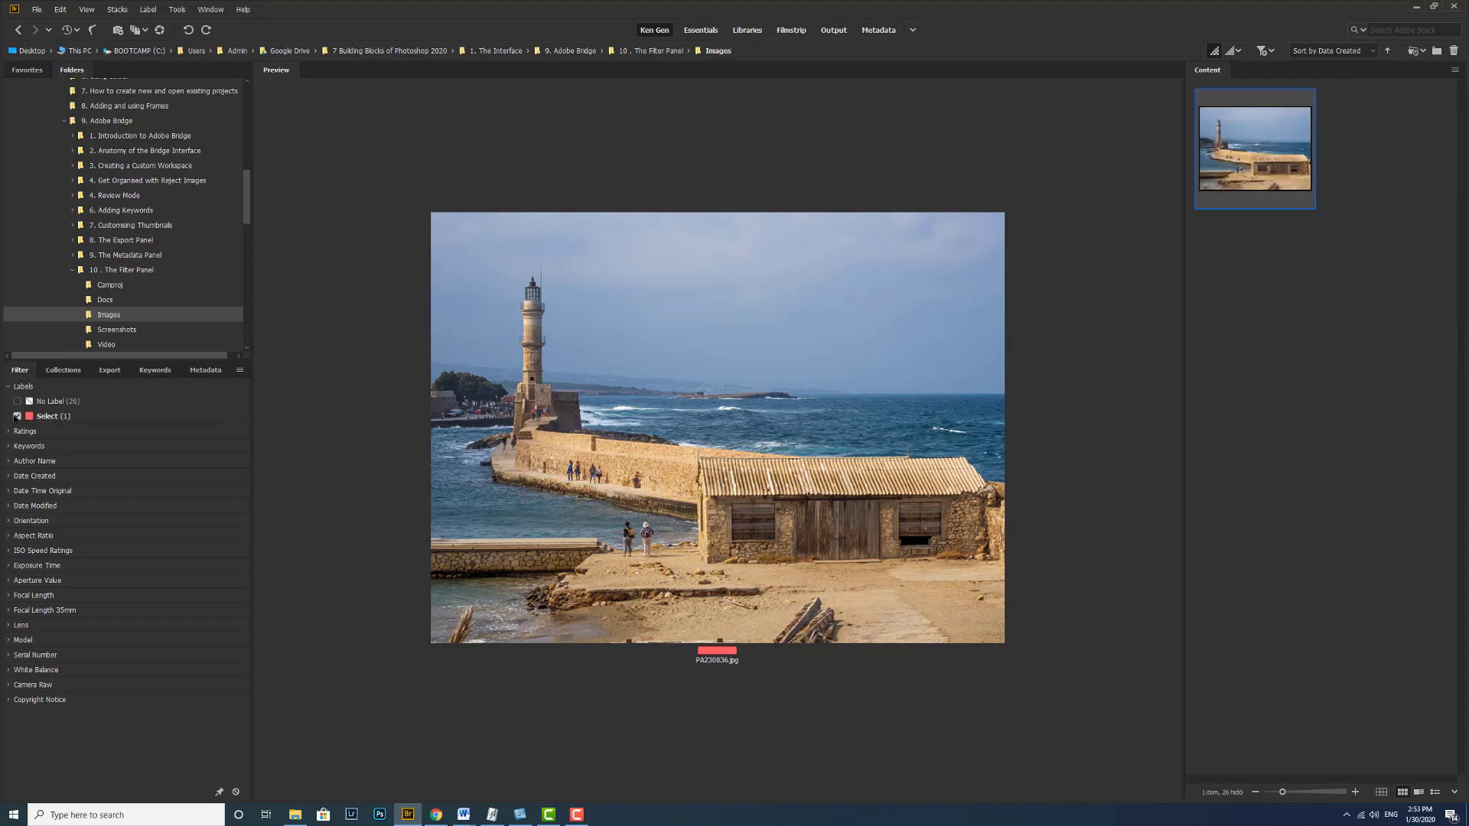
pyautogui.click(16, 417)
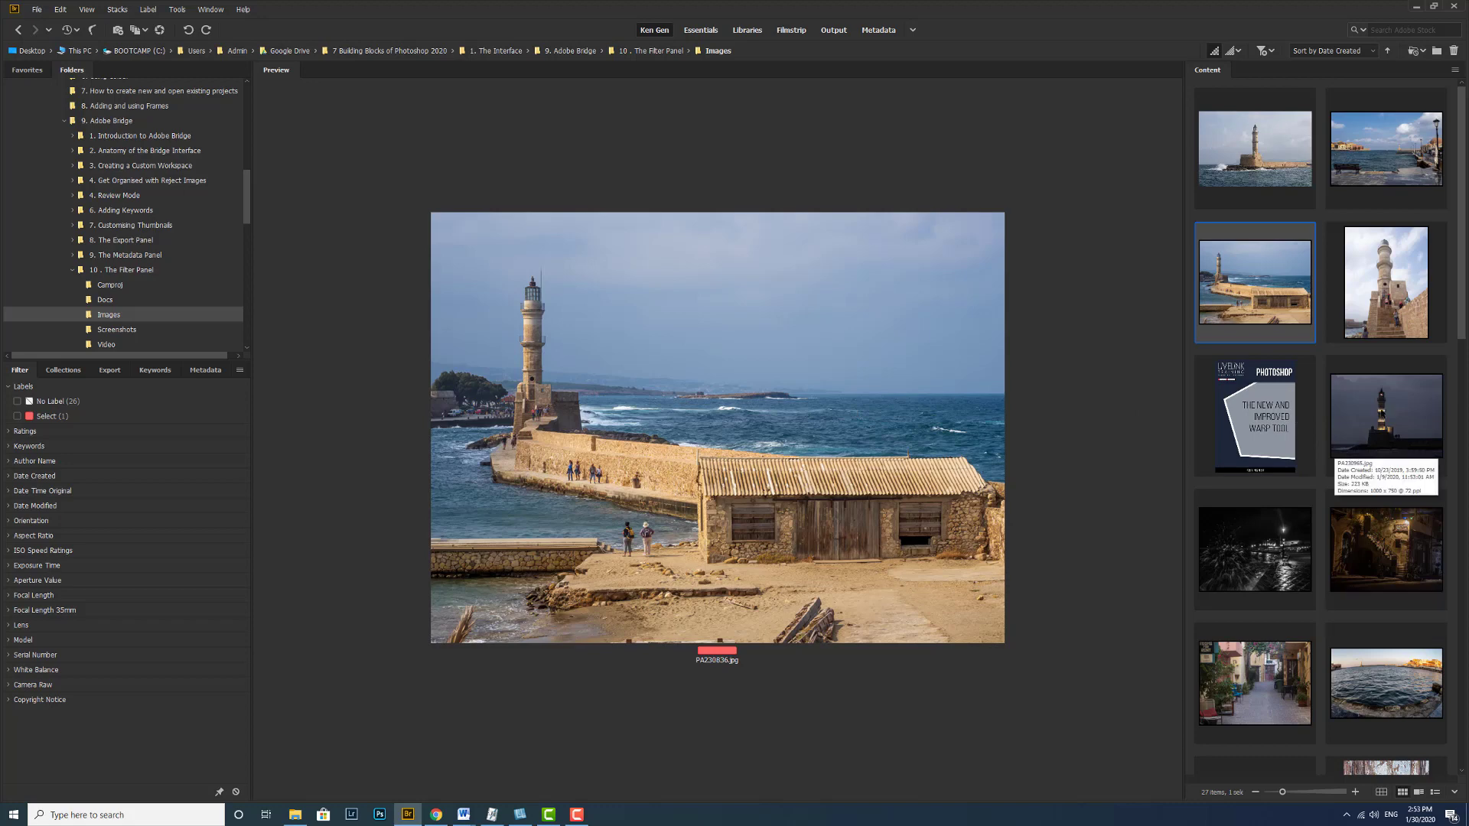
# - Assign the yellow Second label to the dark lighthouse photo PA230965.jpg
pyautogui.click(1381, 417)
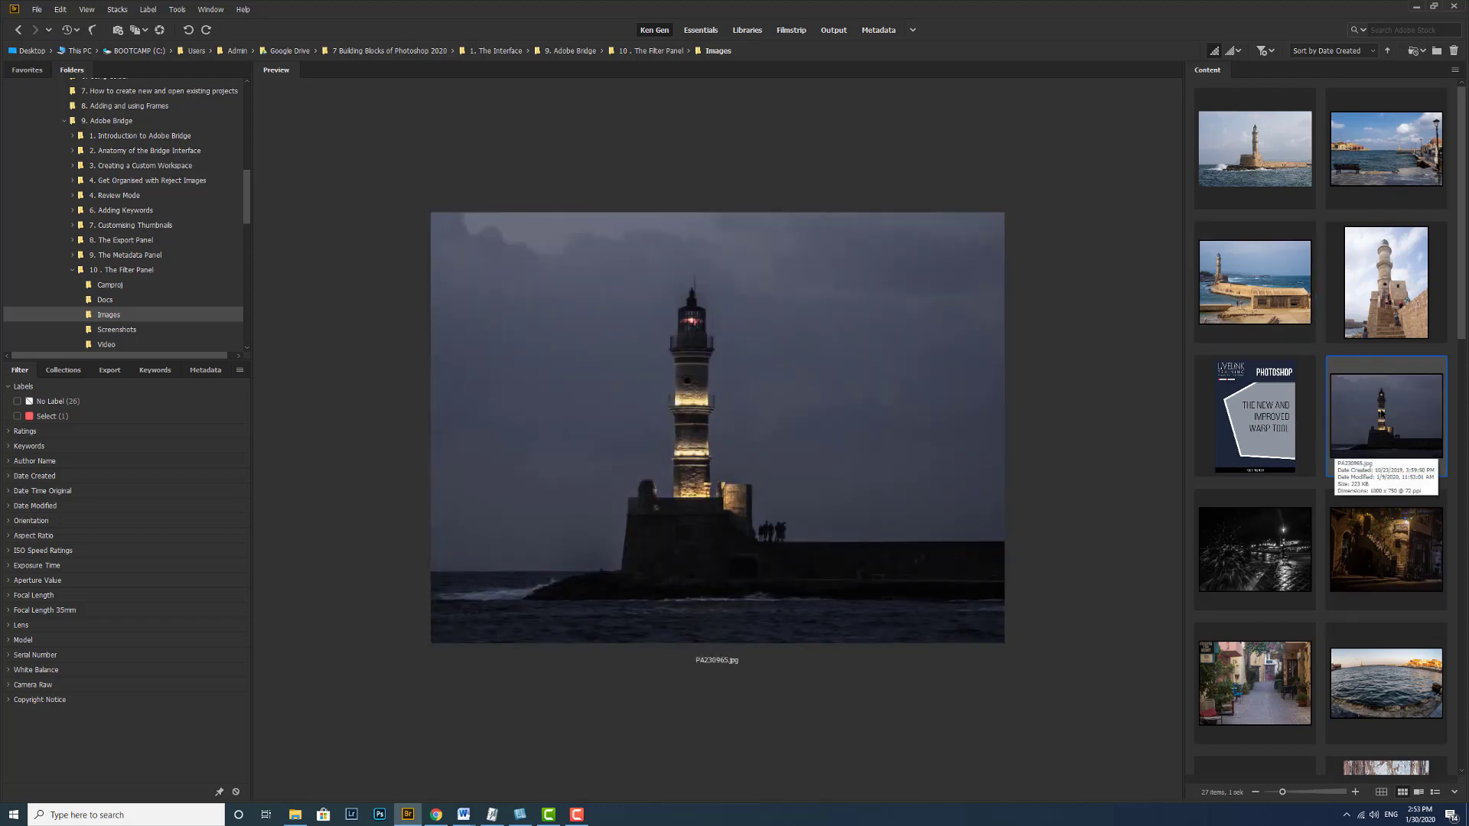
pyautogui.rightClick(1381, 413)
pyautogui.moveTo(1389, 746)
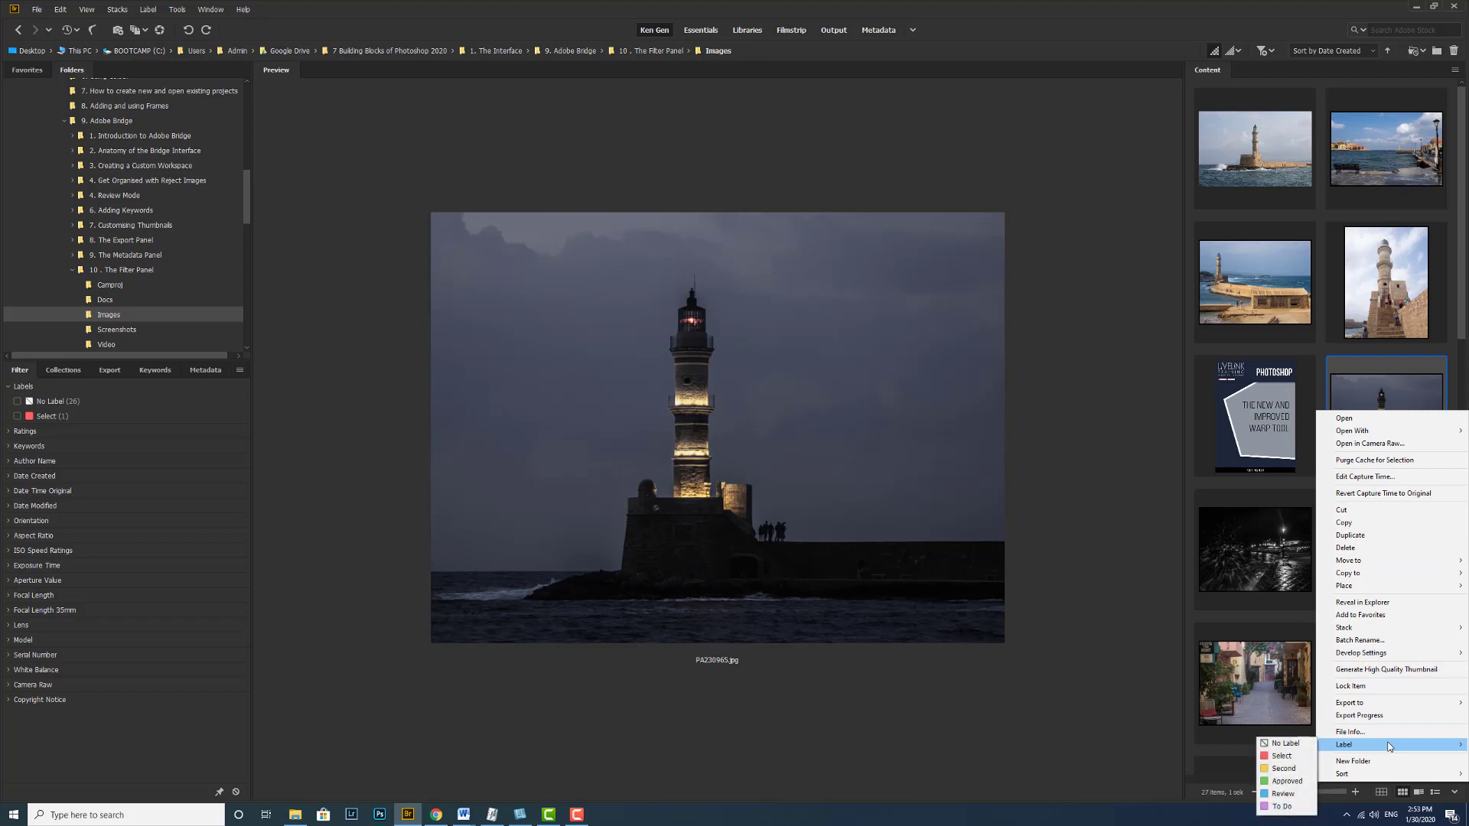
pyautogui.click(1288, 767)
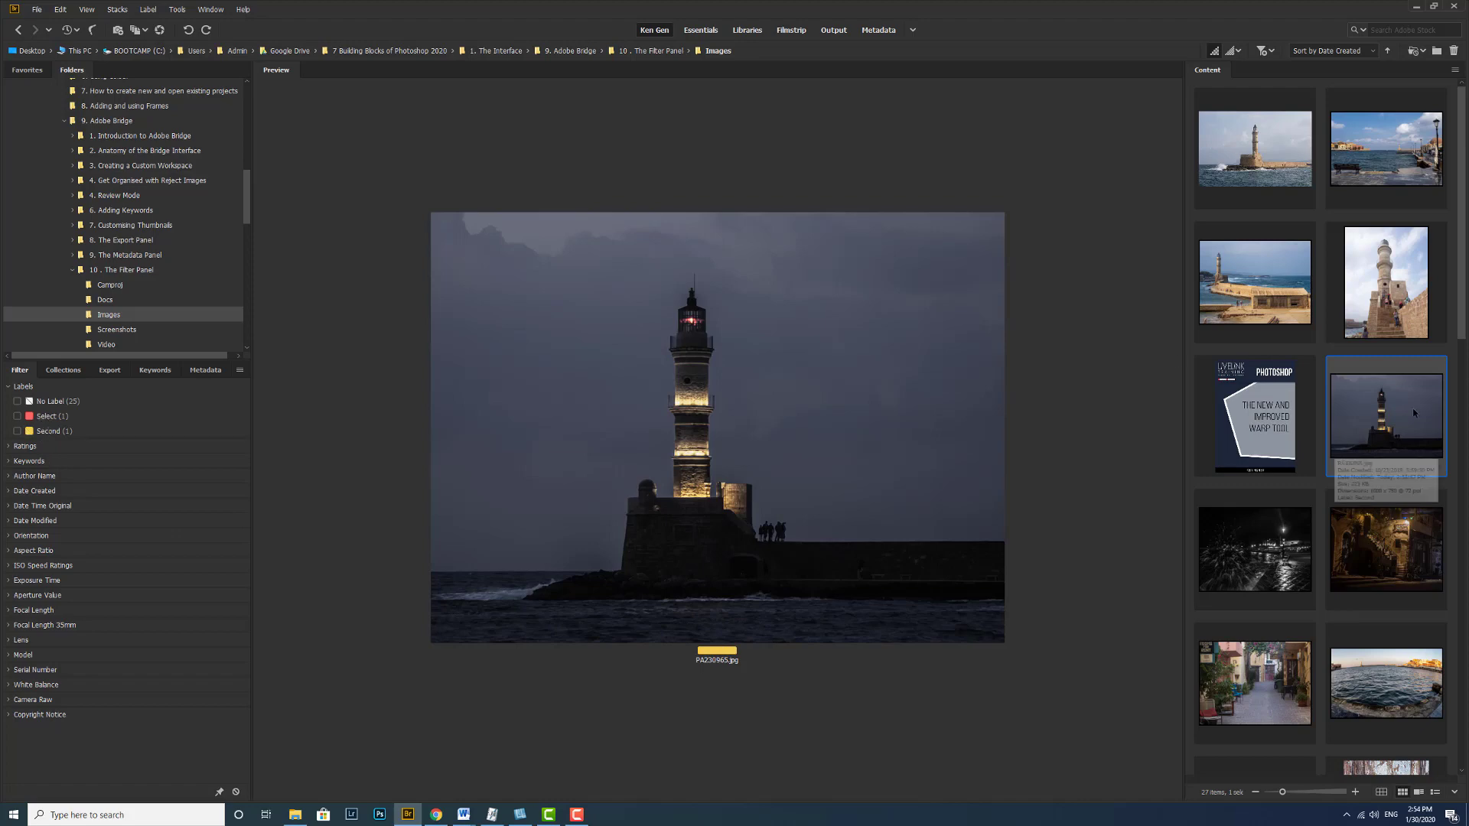
pyautogui.rightClick(1391, 419)
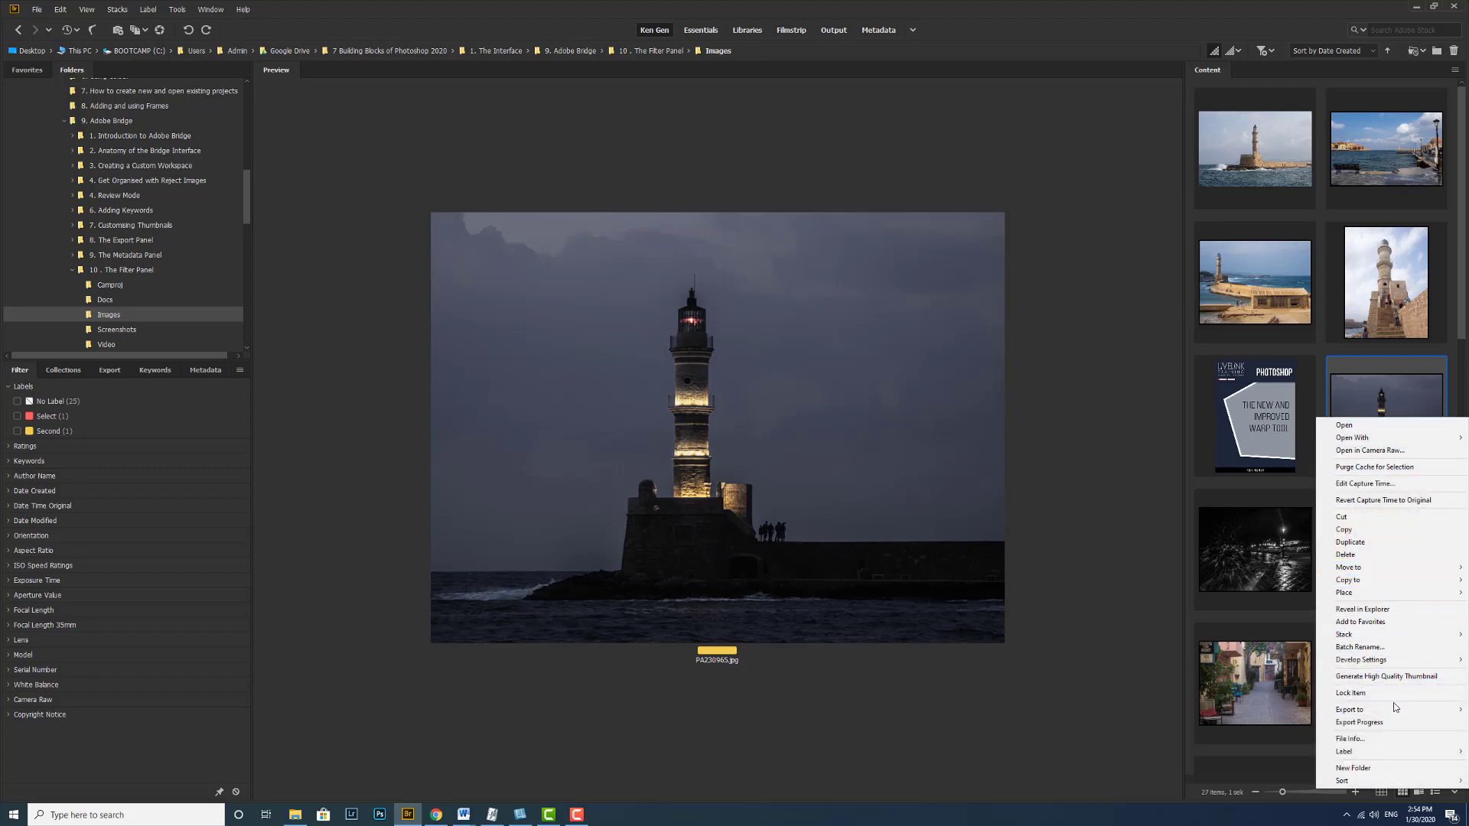
pyautogui.moveTo(1358, 752)
pyautogui.click(1064, 427)
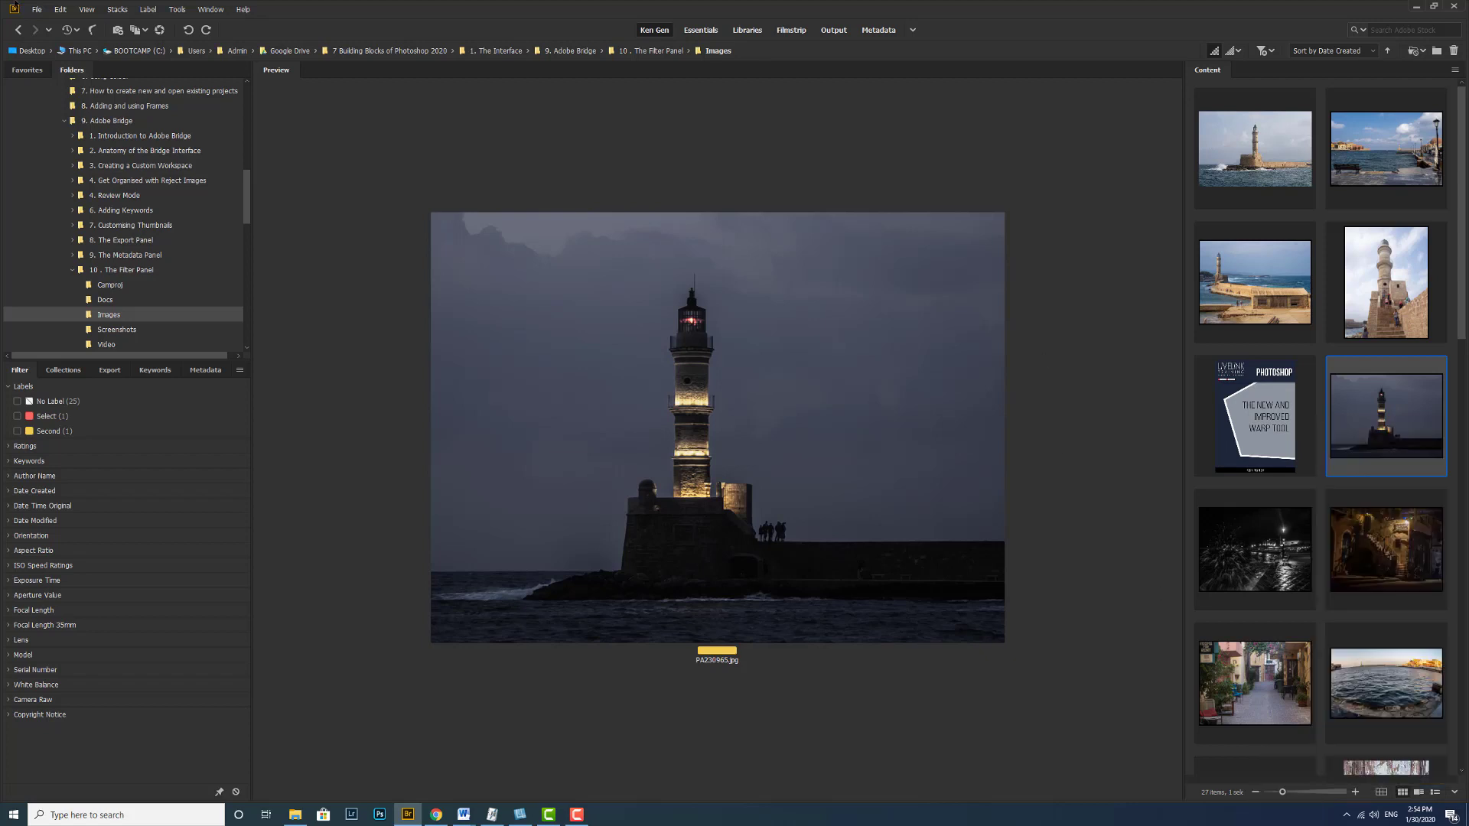
# - Open the Labels preferences and select the red label's name for editing
pyautogui.click(60, 9)
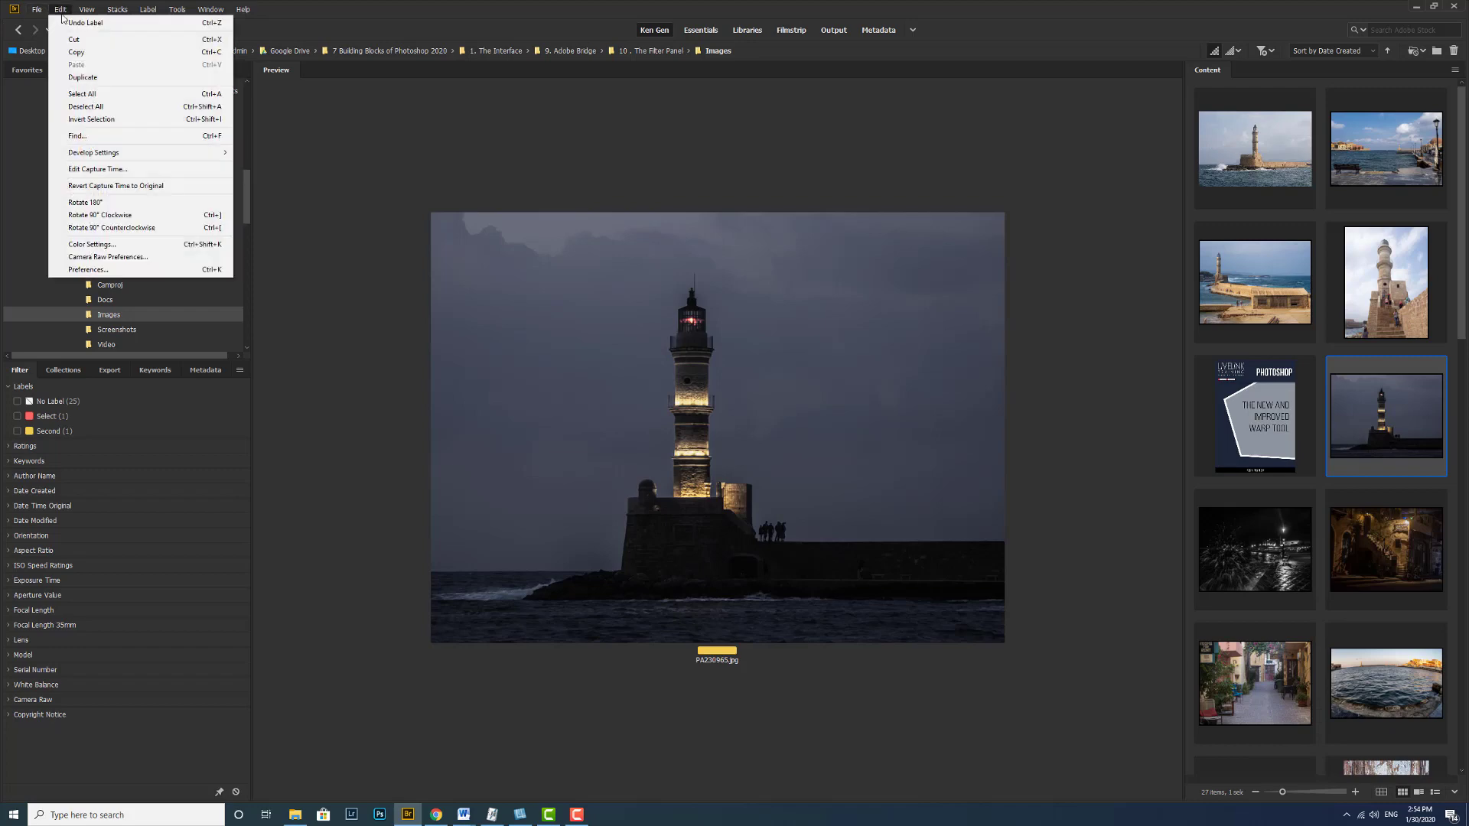
pyautogui.click(132, 272)
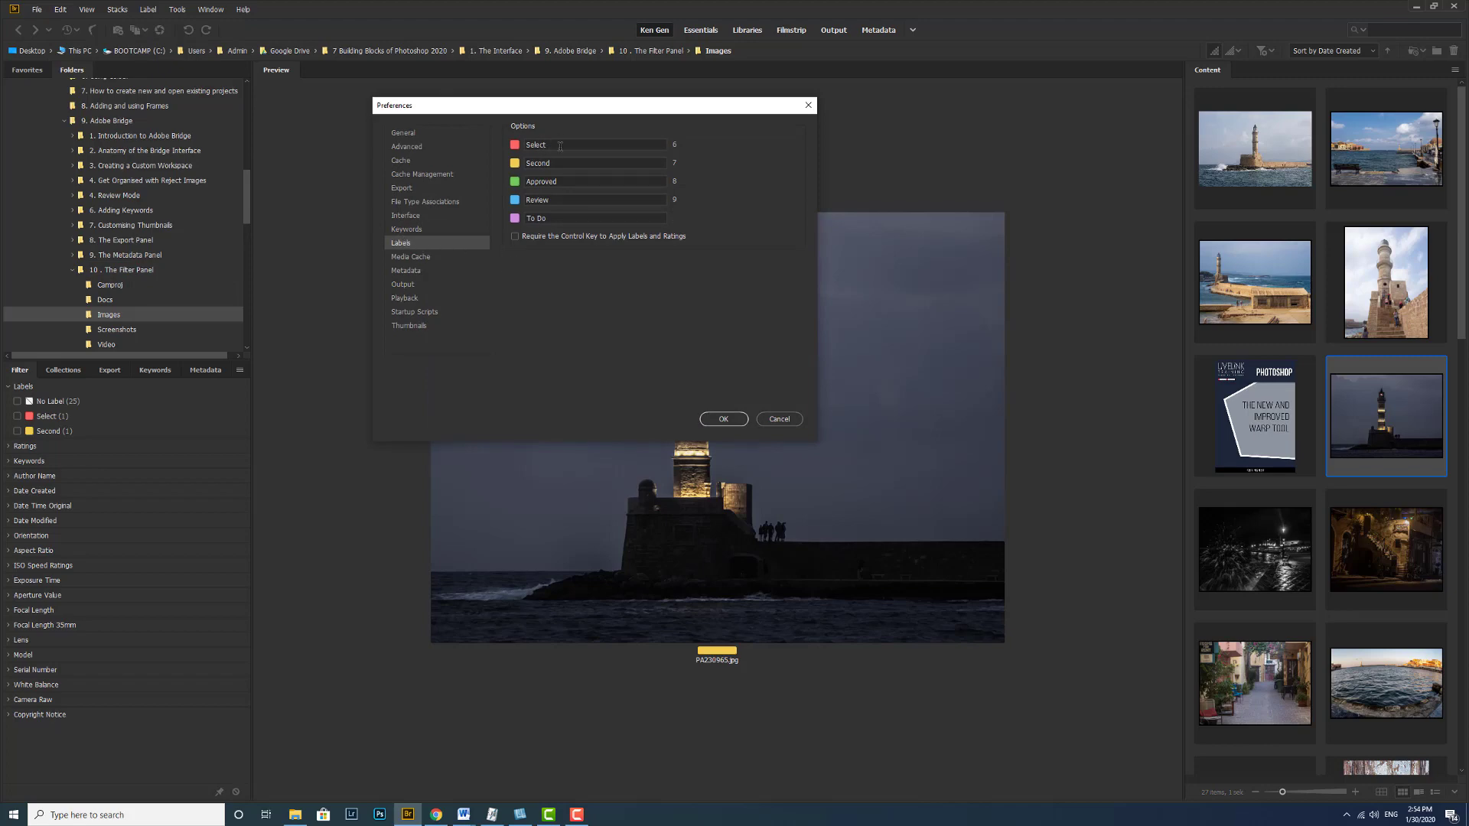
pyautogui.moveTo(555, 145); pyautogui.dragTo(486, 152)
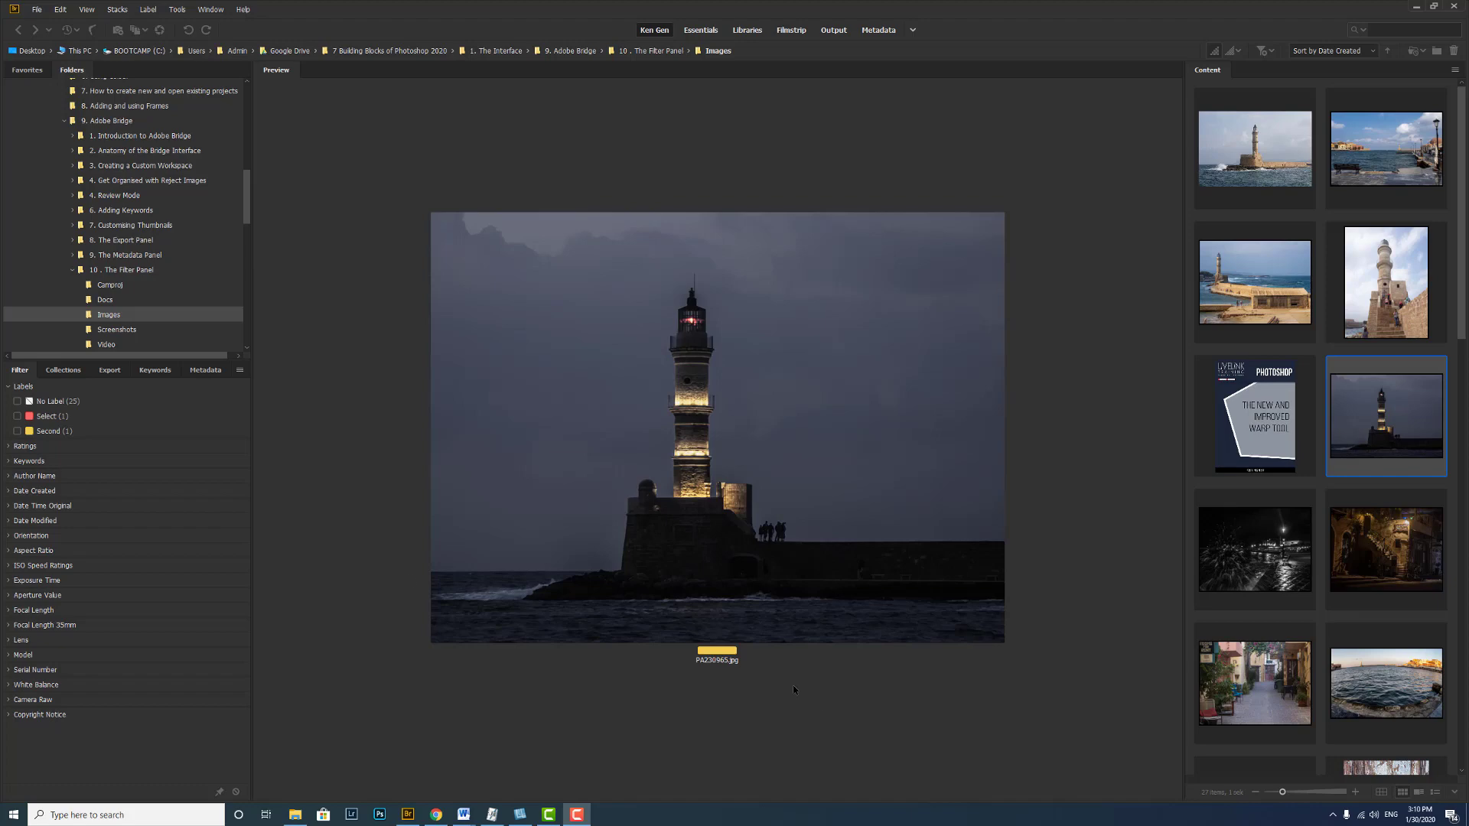
# - Filter the images by the Moutains and Fisherman keywords in turn, and show only the images with No Keywords
pyautogui.click(10, 387)
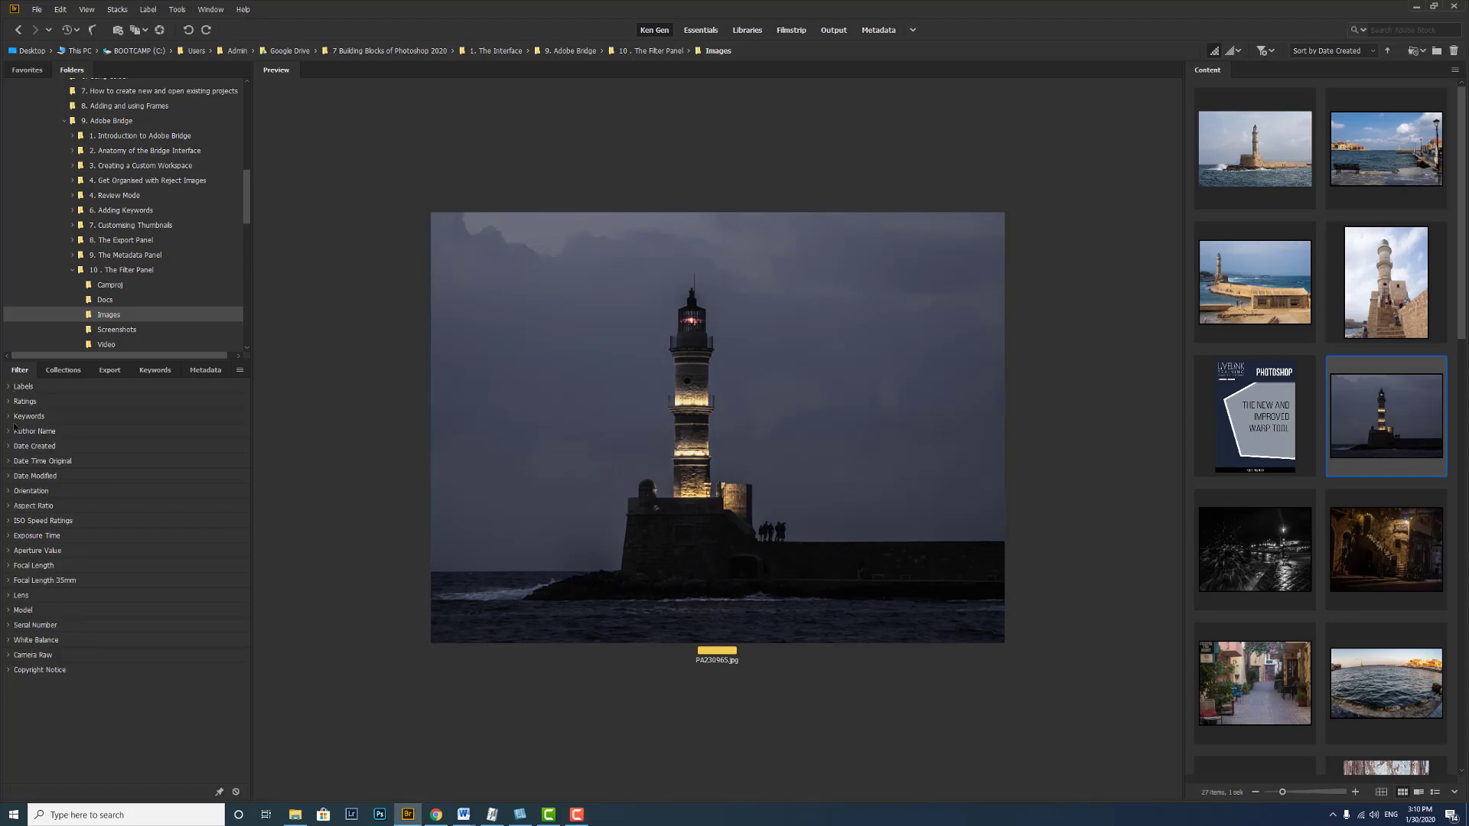
pyautogui.click(9, 417)
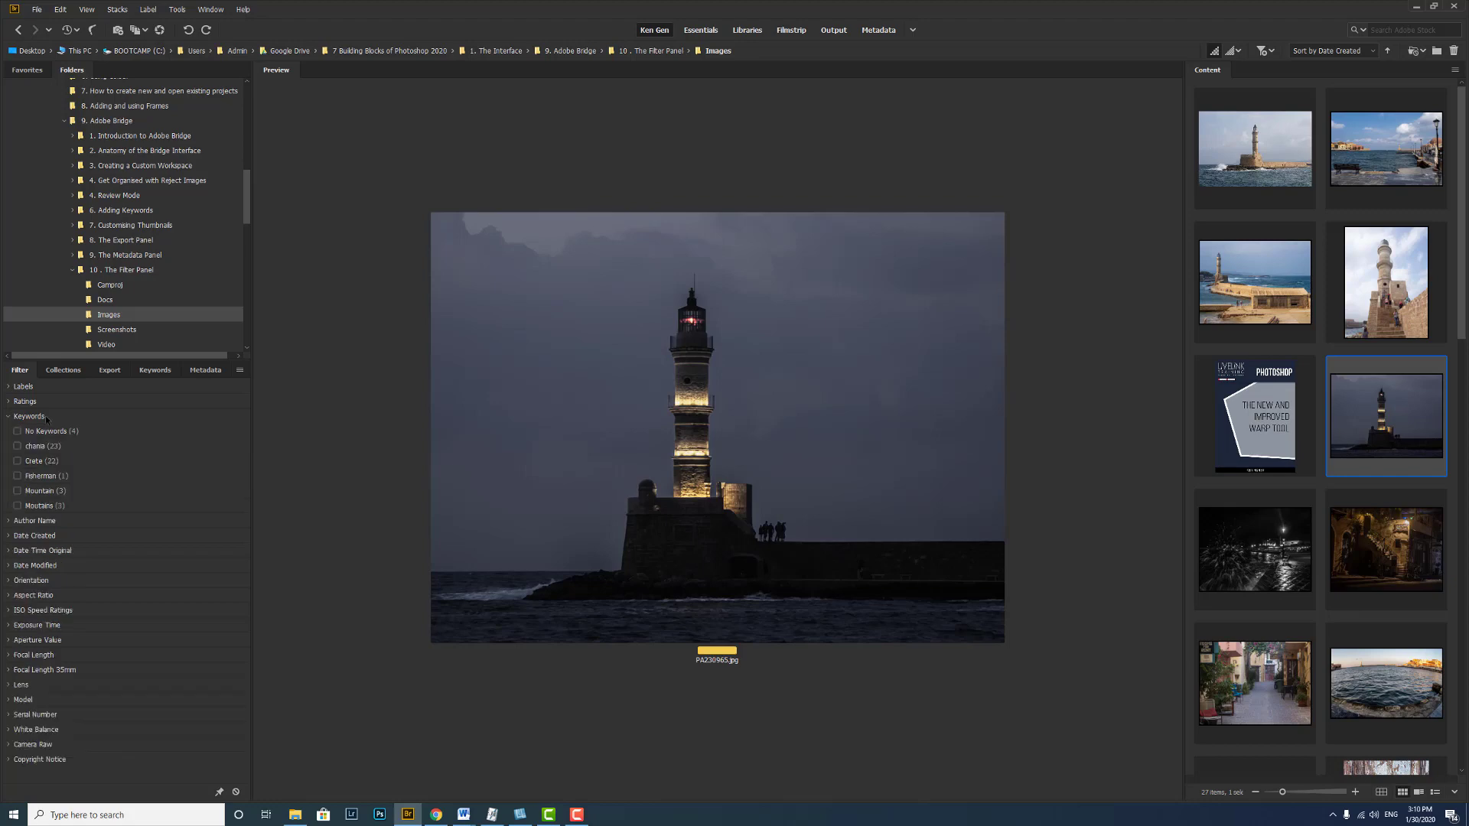
pyautogui.click(17, 506)
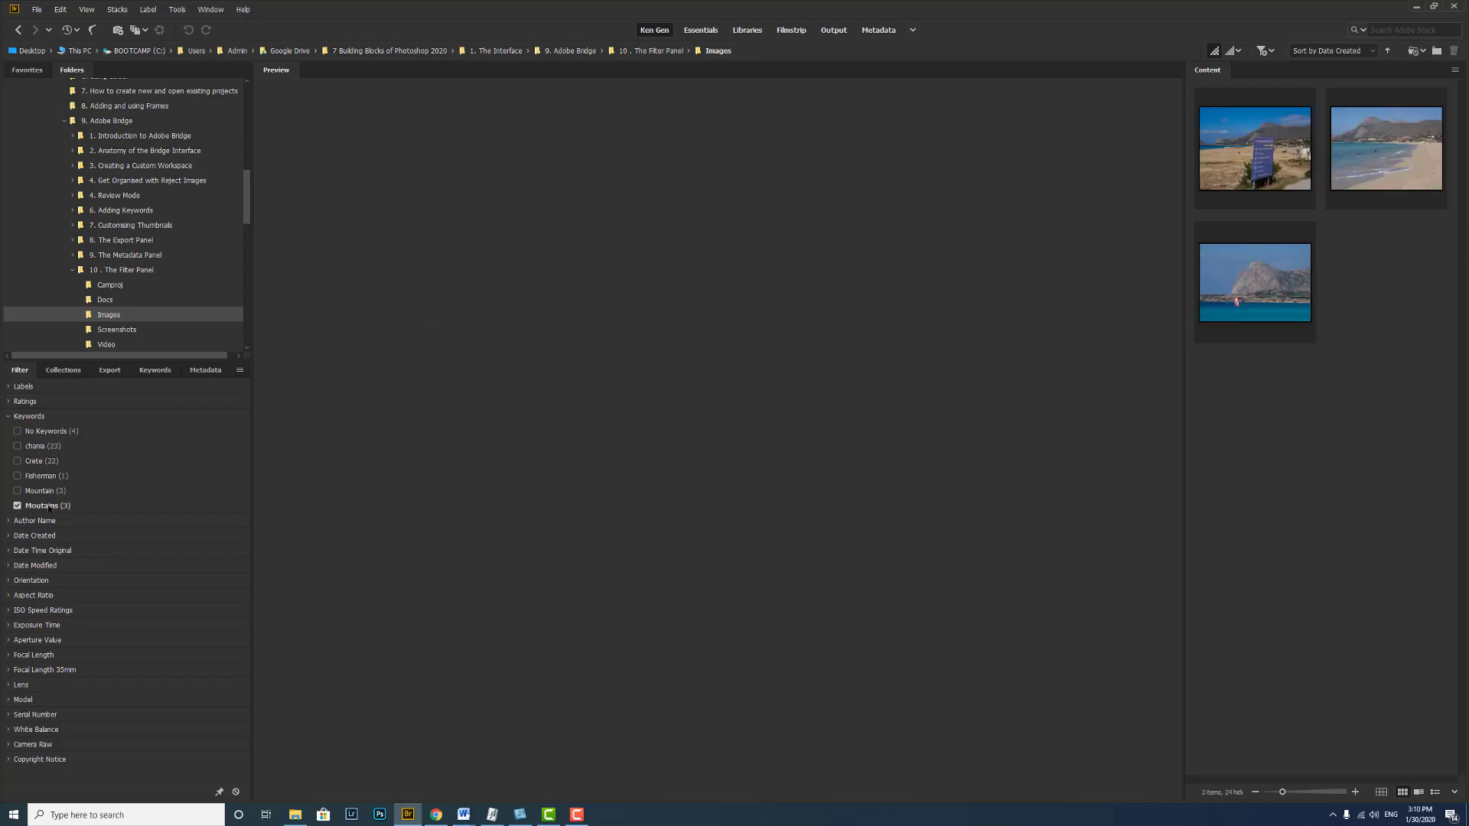
pyautogui.click(16, 505)
pyautogui.click(16, 475)
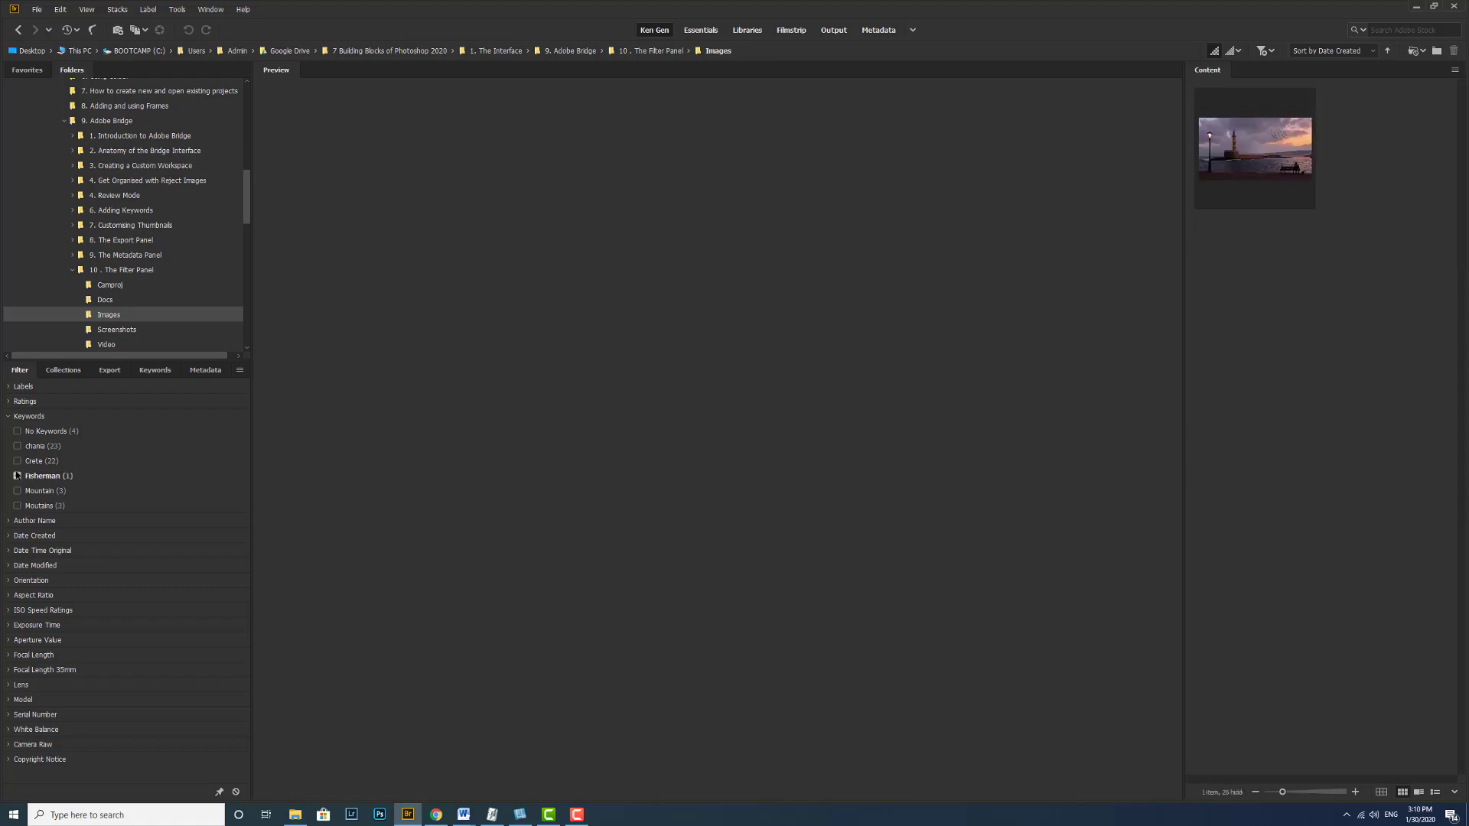
pyautogui.click(17, 475)
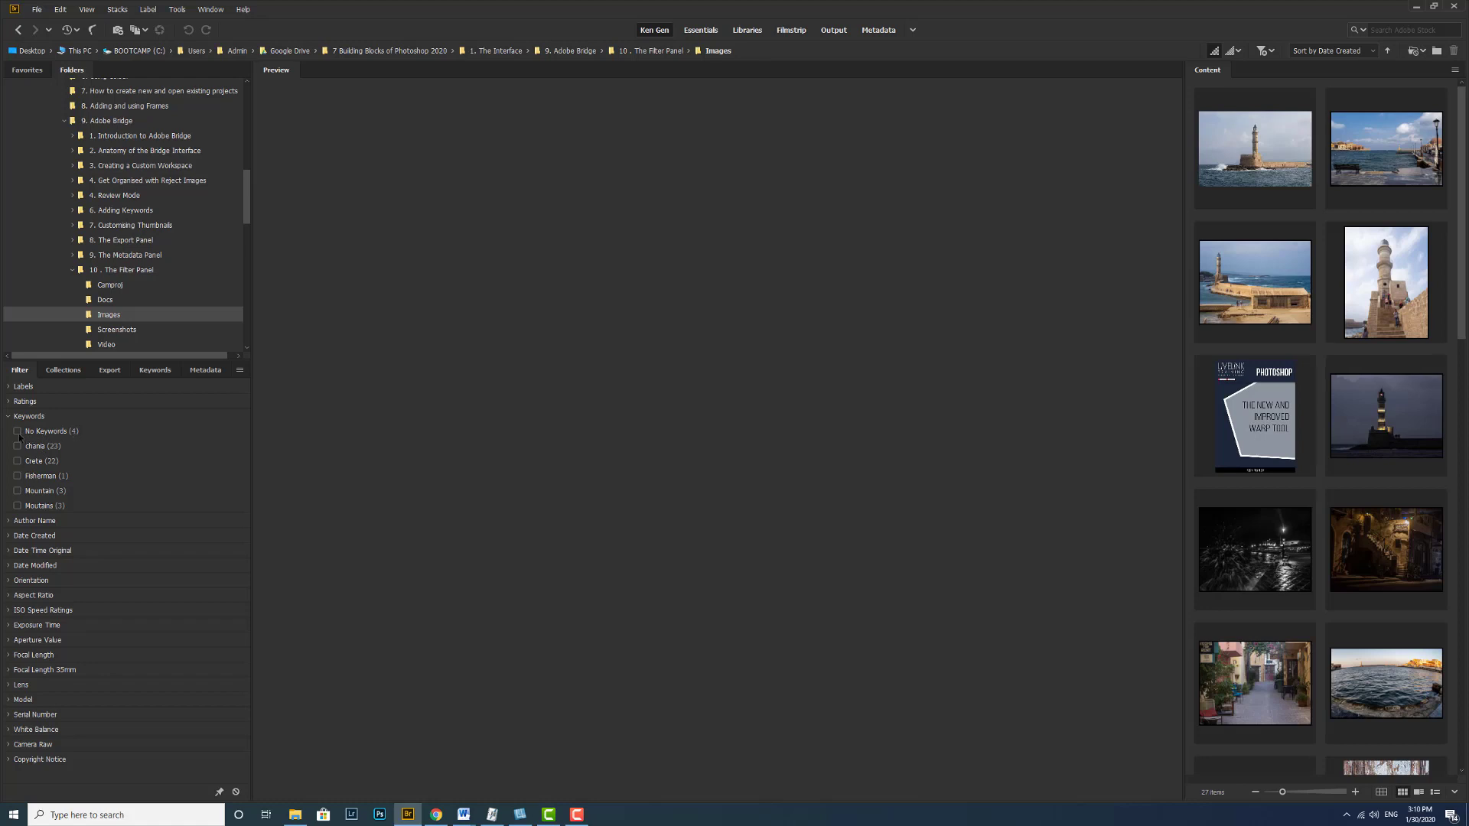
pyautogui.click(17, 431)
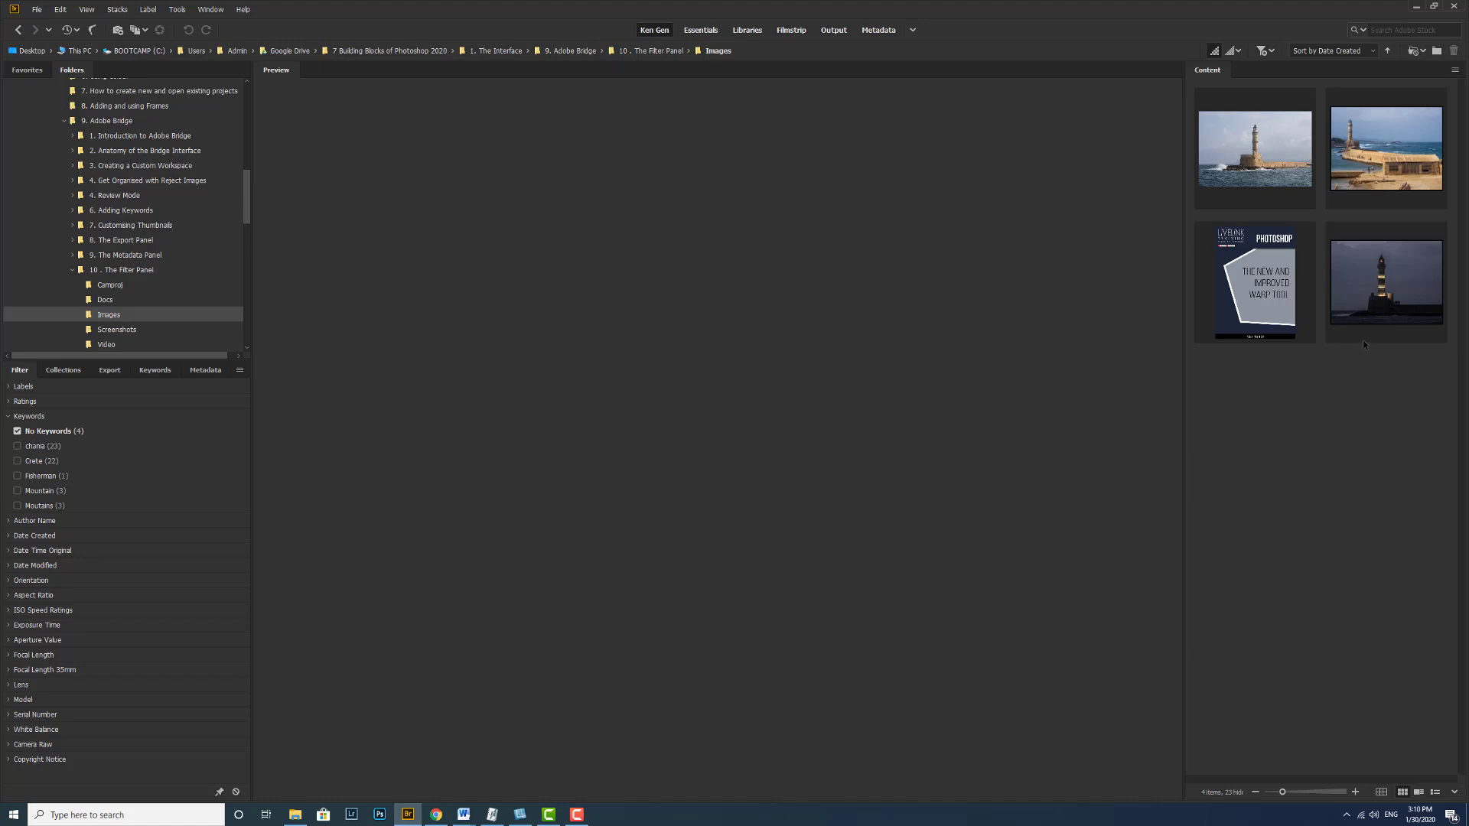